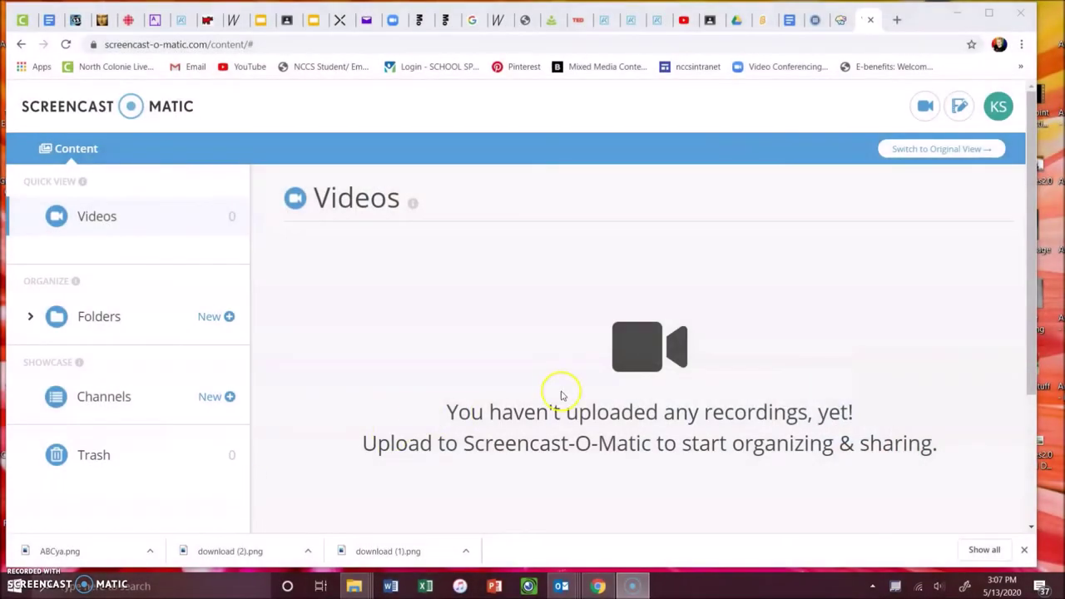
Step: Discard the in-progress ABCya Paint project and begin a new blank canvas
{"action": "left_click", "coordinate": [840, 21]}
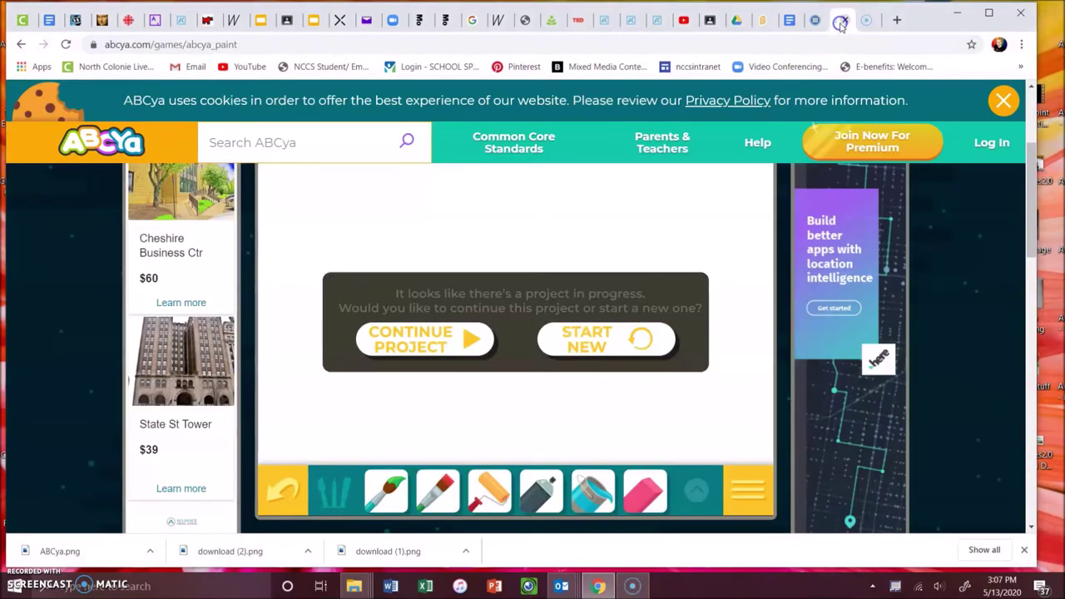
{"action": "scroll", "coordinate": [713, 202], "scroll_direction": "up", "scroll_amount": 1}
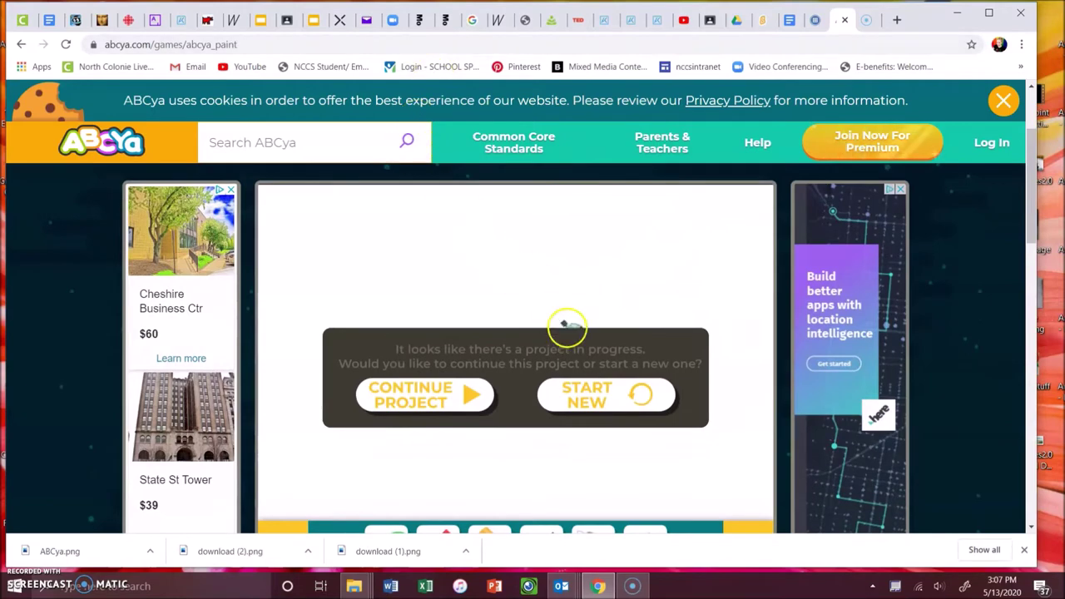
{"action": "left_click", "coordinate": [585, 376]}
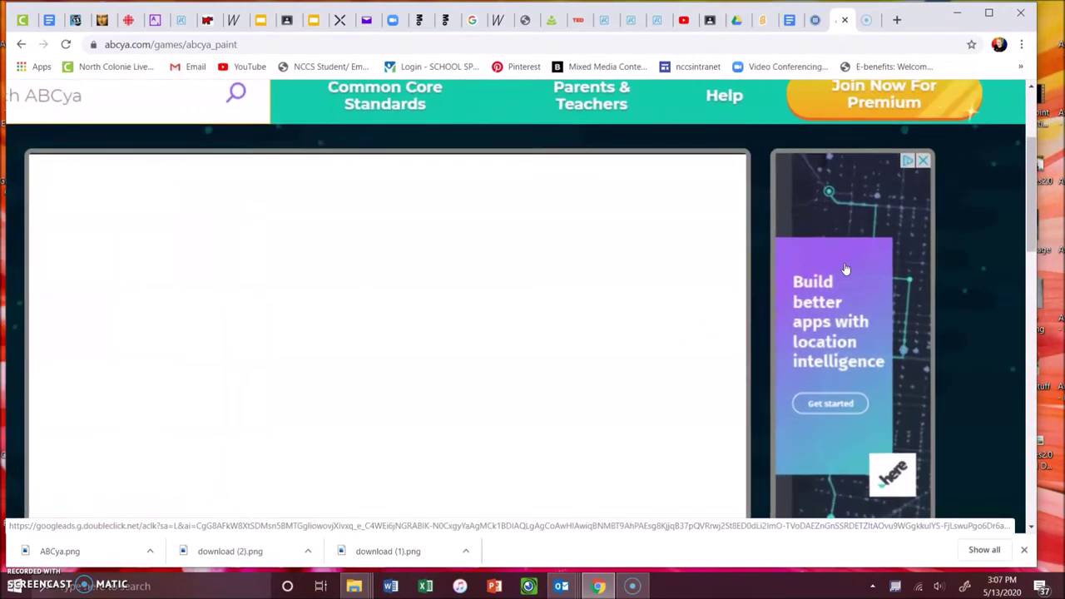
{"action": "scroll", "coordinate": [639, 257], "scroll_direction": "down", "scroll_amount": 3}
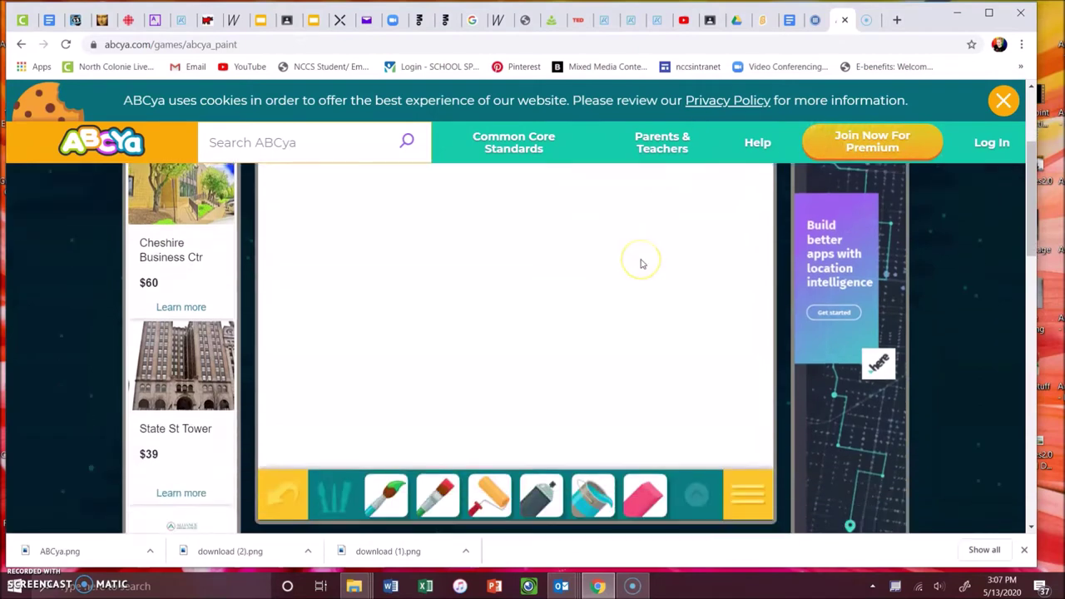
{"action": "scroll", "coordinate": [640, 263], "scroll_direction": "down", "scroll_amount": 1}
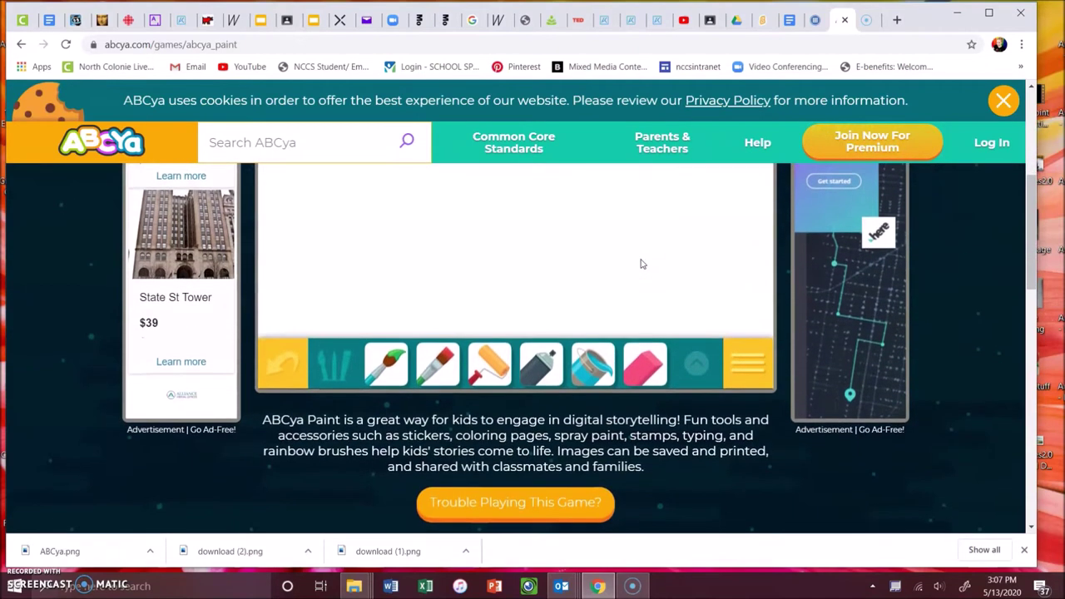
{"action": "scroll", "coordinate": [640, 264], "scroll_direction": "up", "scroll_amount": 2}
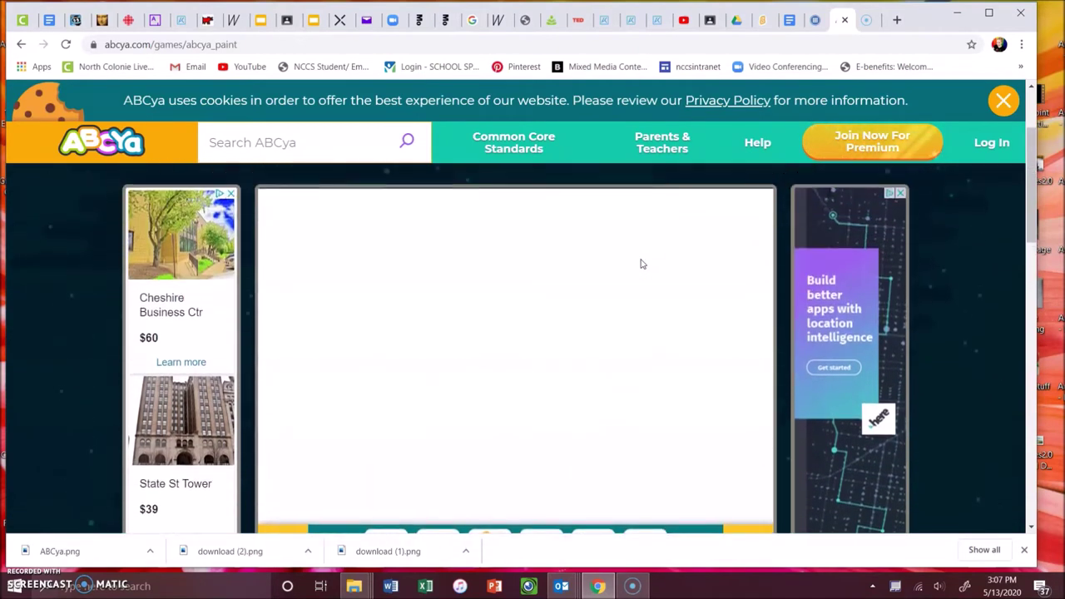
{"action": "left_click", "coordinate": [642, 236]}
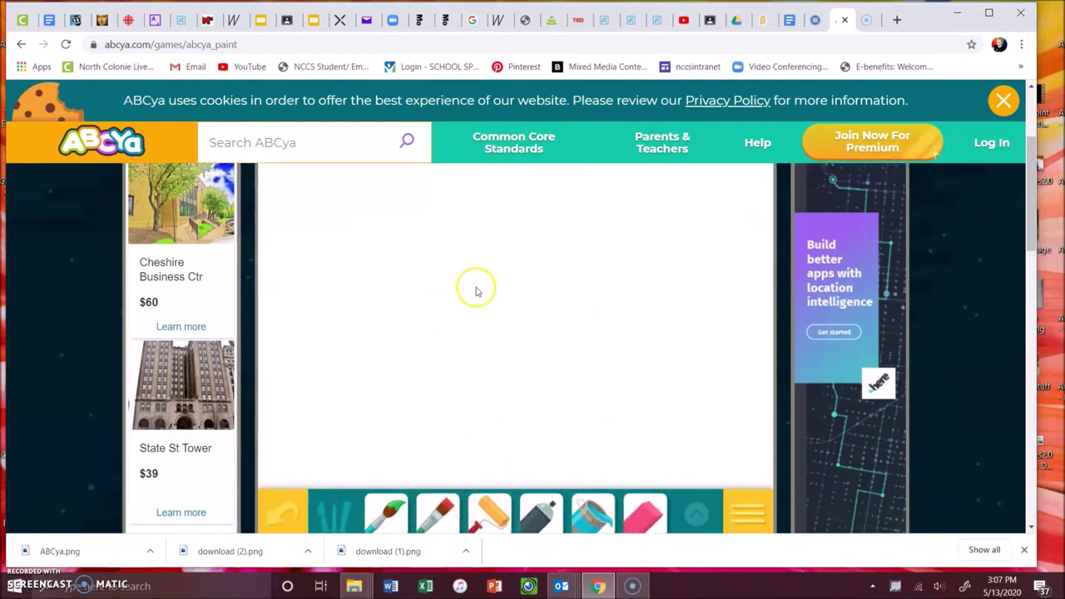
{"action": "scroll", "coordinate": [476, 292], "scroll_direction": "down", "scroll_amount": 1}
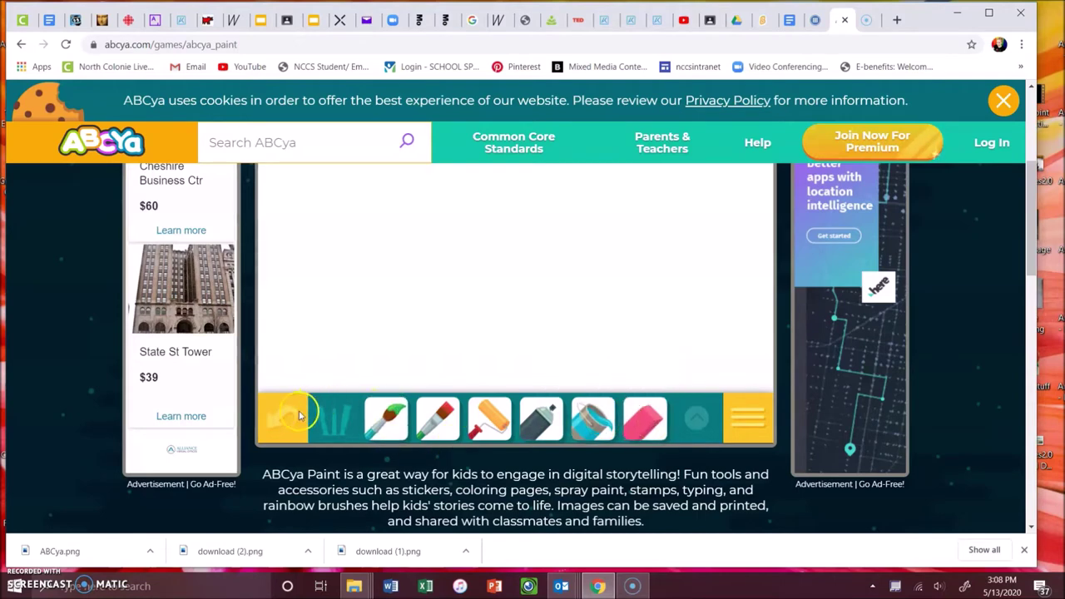
{"action": "scroll", "coordinate": [387, 441], "scroll_direction": "up", "scroll_amount": 1}
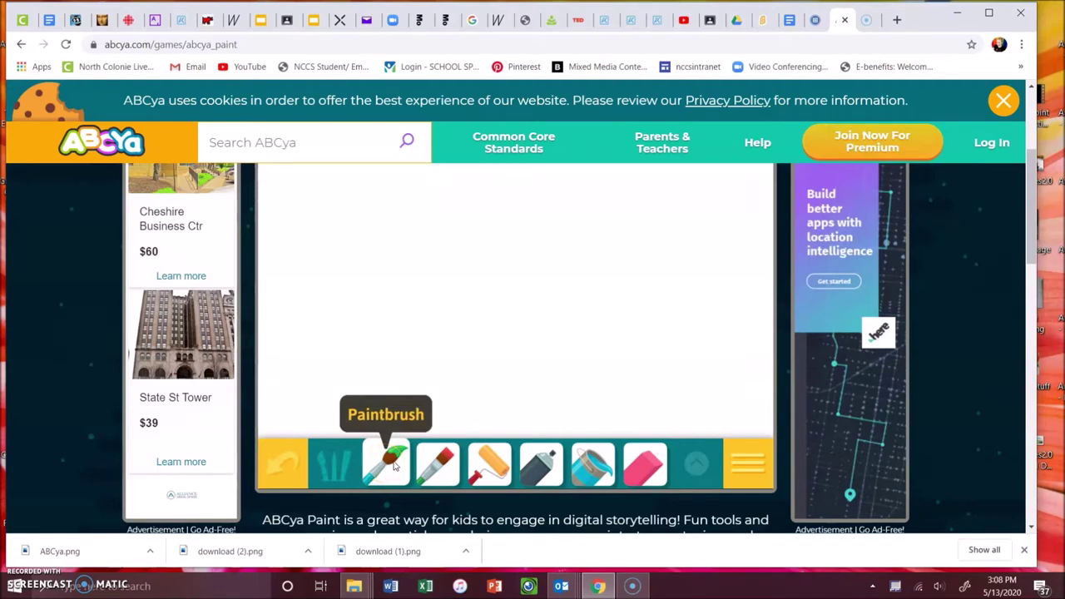
Step: Scribble thick light-green strokes across the canvas with the largest paintbrush
{"action": "left_click", "coordinate": [449, 471]}
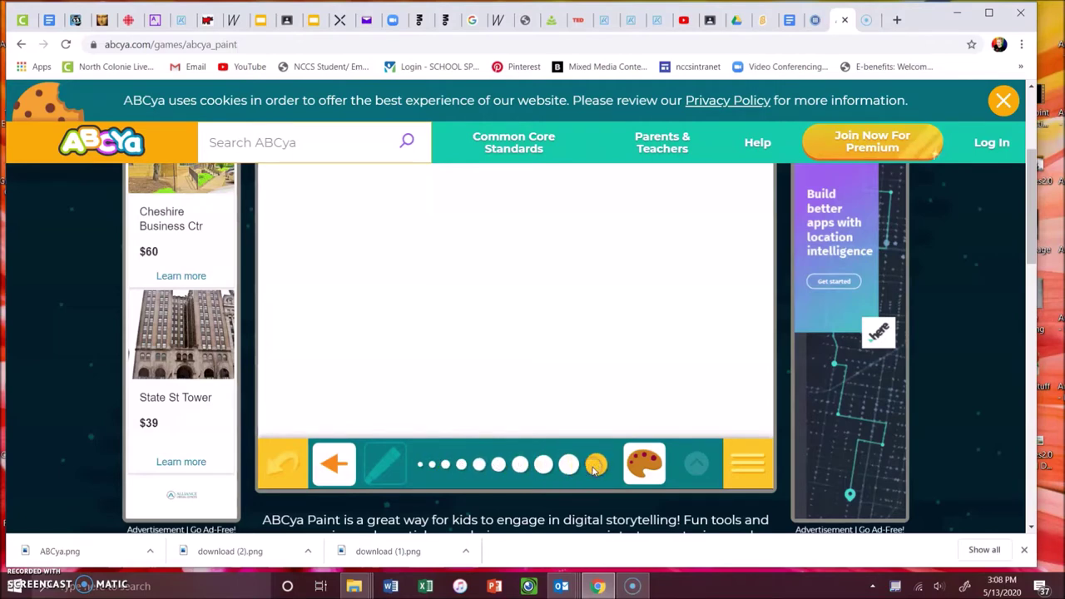
{"action": "left_click", "coordinate": [418, 465]}
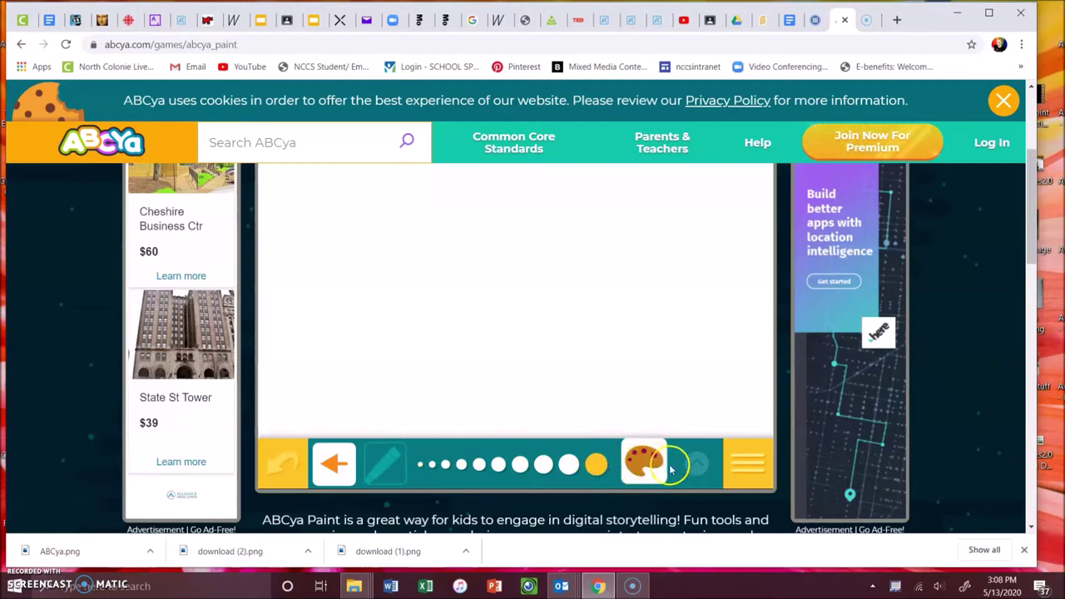
{"action": "left_click", "coordinate": [641, 458]}
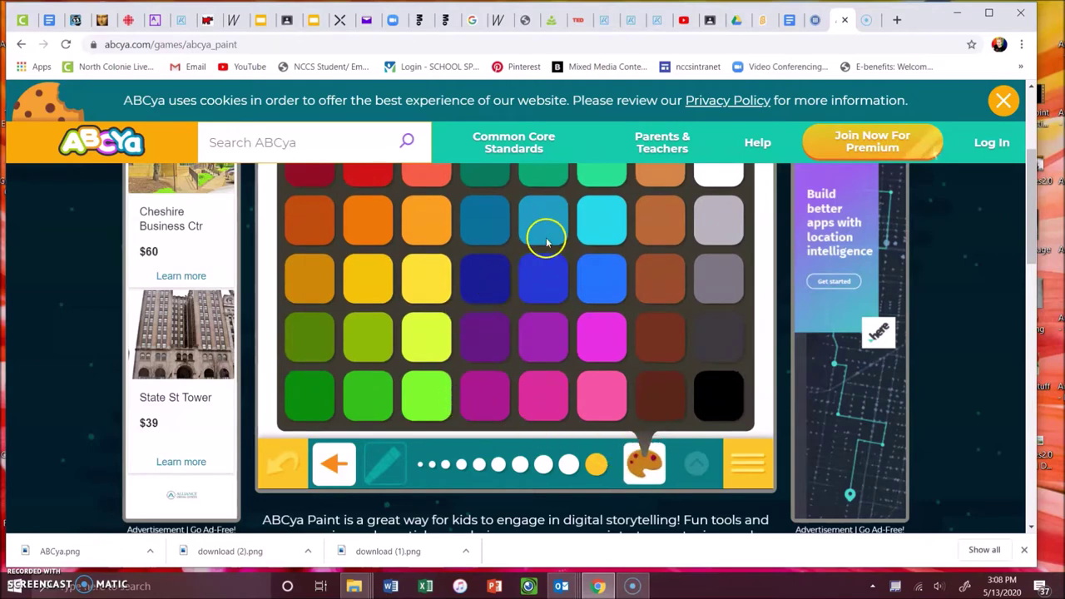
{"action": "left_click", "coordinate": [598, 176]}
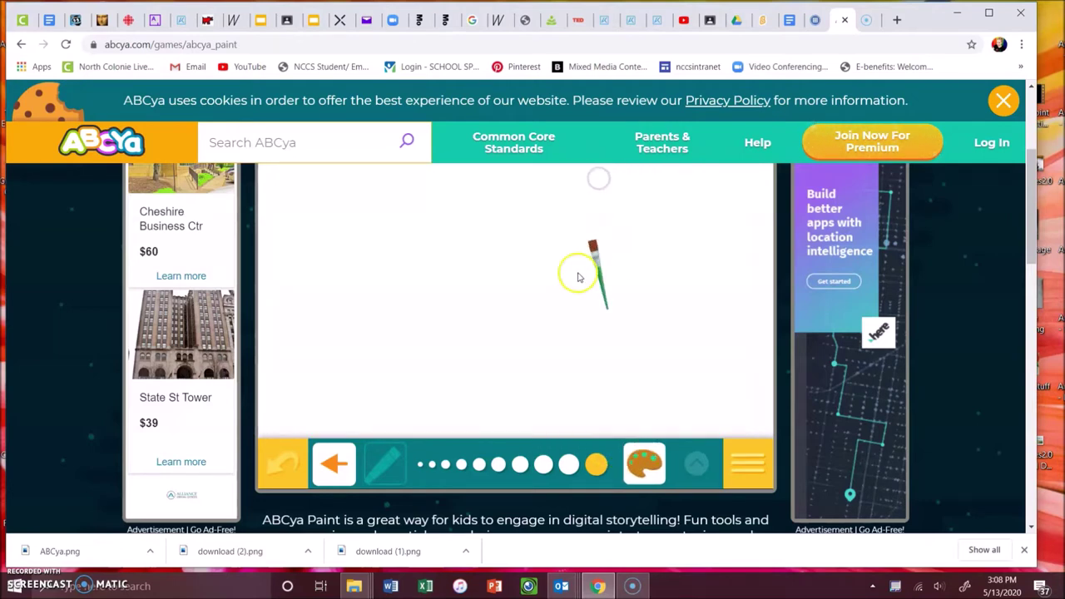
{"action": "mouse_move", "coordinate": [288, 263]}
{"action": "left_mouse_down"}
{"action": "mouse_move", "coordinate": [369, 283]}
{"action": "mouse_move", "coordinate": [686, 239]}
{"action": "mouse_move", "coordinate": [344, 371]}
{"action": "mouse_move", "coordinate": [732, 361]}
{"action": "mouse_move", "coordinate": [717, 431]}
{"action": "left_mouse_up"}
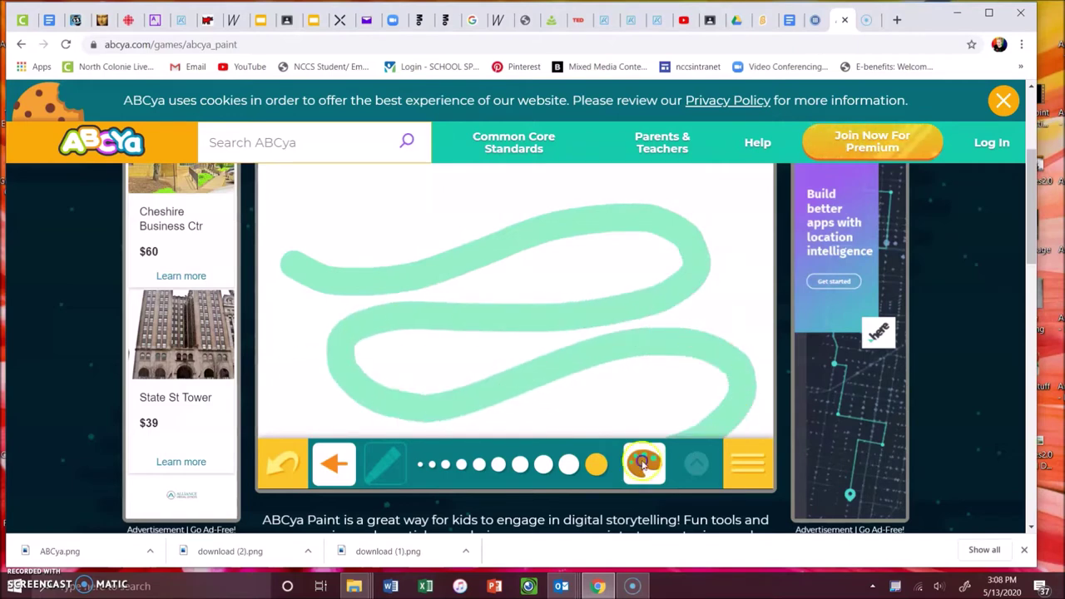
{"action": "mouse_move", "coordinate": [412, 434]}
{"action": "left_mouse_down"}
{"action": "mouse_move", "coordinate": [314, 289]}
{"action": "mouse_move", "coordinate": [275, 416]}
{"action": "mouse_move", "coordinate": [305, 422]}
{"action": "mouse_move", "coordinate": [360, 267]}
{"action": "mouse_move", "coordinate": [428, 374]}
{"action": "mouse_move", "coordinate": [519, 221]}
{"action": "mouse_move", "coordinate": [605, 254]}
{"action": "mouse_move", "coordinate": [682, 316]}
{"action": "mouse_move", "coordinate": [755, 260]}
{"action": "mouse_move", "coordinate": [751, 364]}
{"action": "mouse_move", "coordinate": [367, 373]}
{"action": "left_mouse_up"}
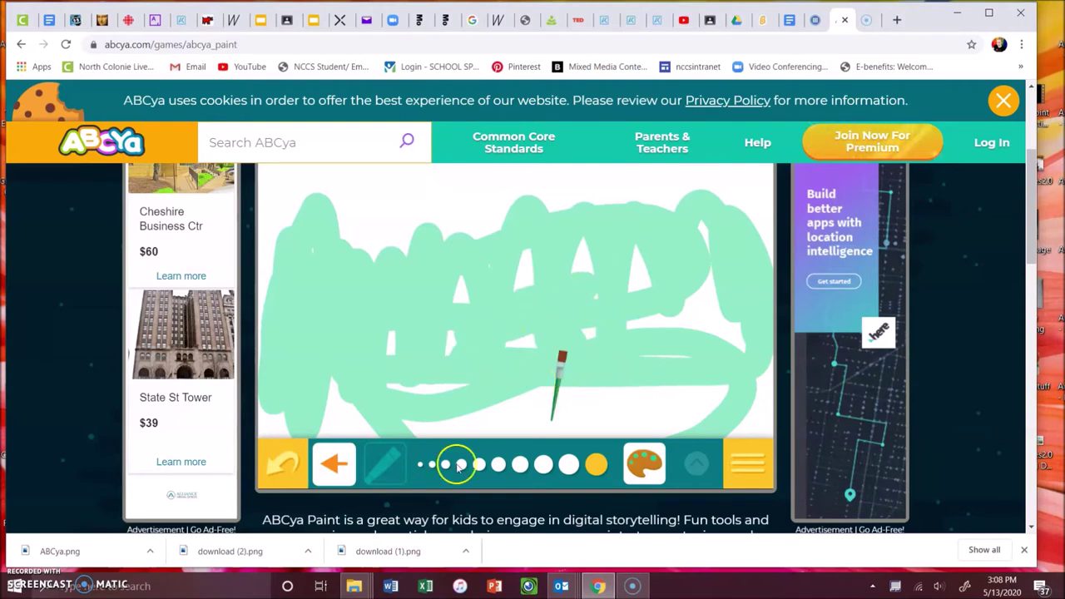
{"action": "left_click", "coordinate": [338, 470]}
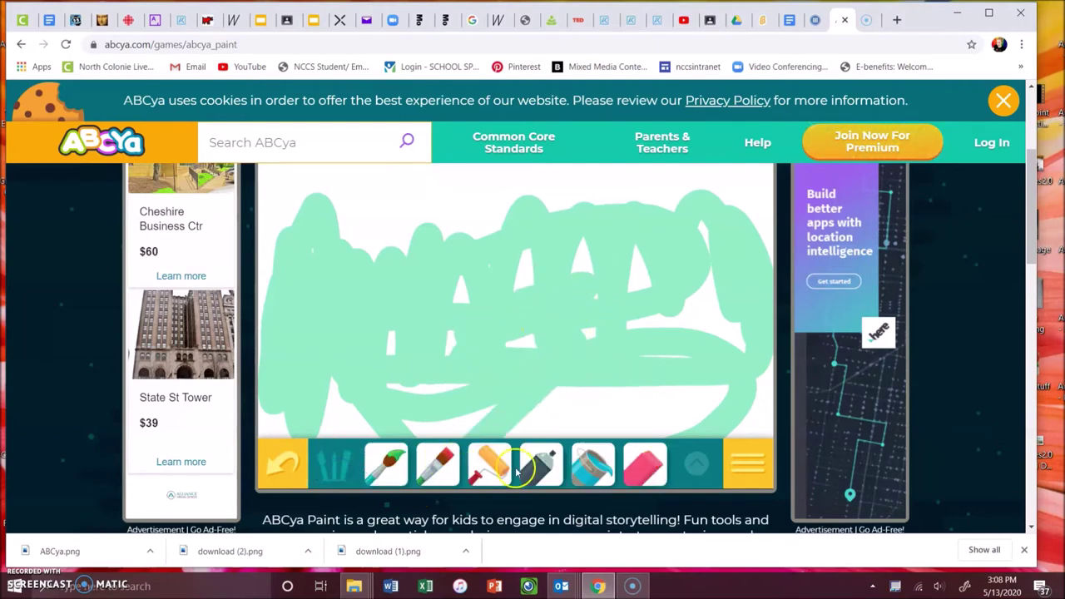
Step: Roll green over the canvas with the Paint Roller, leaving a thin wavy white strip on top
{"action": "left_click", "coordinate": [489, 466]}
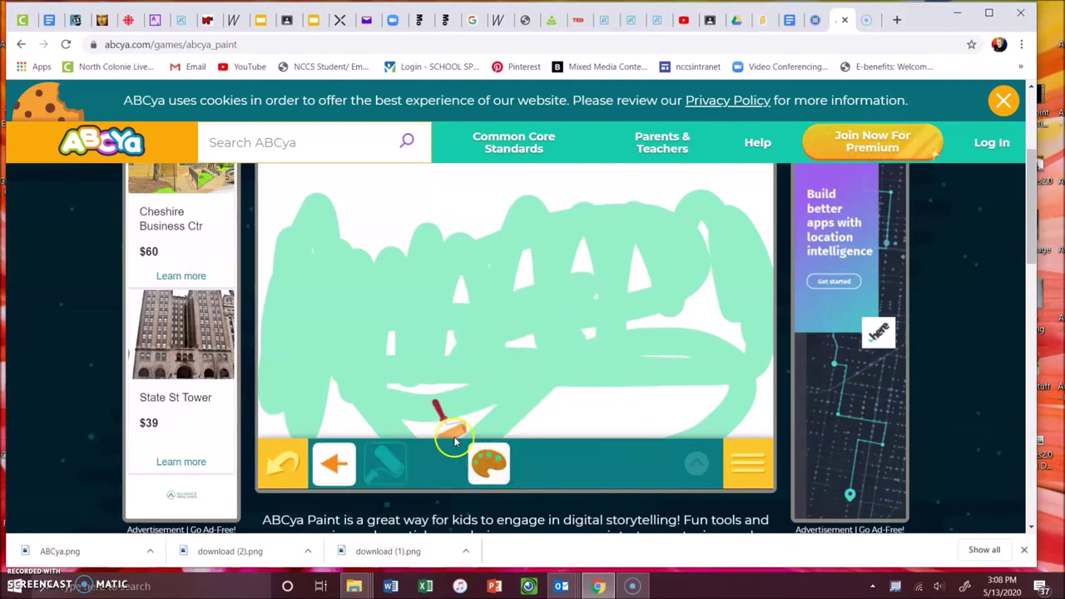
{"action": "mouse_move", "coordinate": [262, 412]}
{"action": "left_mouse_down"}
{"action": "mouse_move", "coordinate": [803, 439]}
{"action": "mouse_move", "coordinate": [285, 328]}
{"action": "left_mouse_up"}
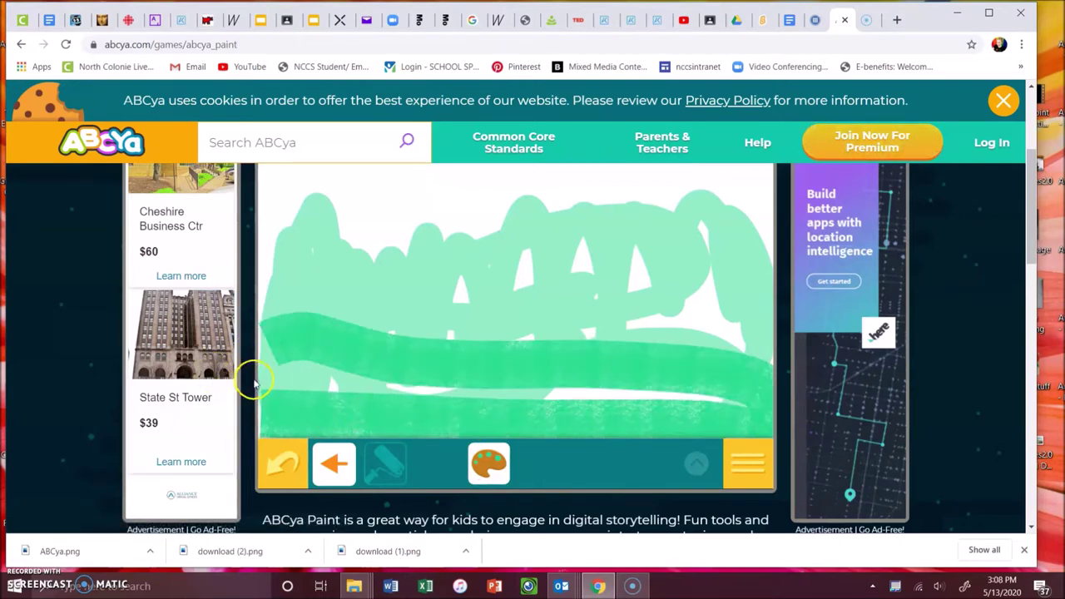
{"action": "mouse_move", "coordinate": [254, 383]}
{"action": "left_mouse_down"}
{"action": "mouse_move", "coordinate": [352, 375]}
{"action": "mouse_move", "coordinate": [554, 399]}
{"action": "mouse_move", "coordinate": [690, 392]}
{"action": "mouse_move", "coordinate": [735, 405]}
{"action": "left_mouse_up"}
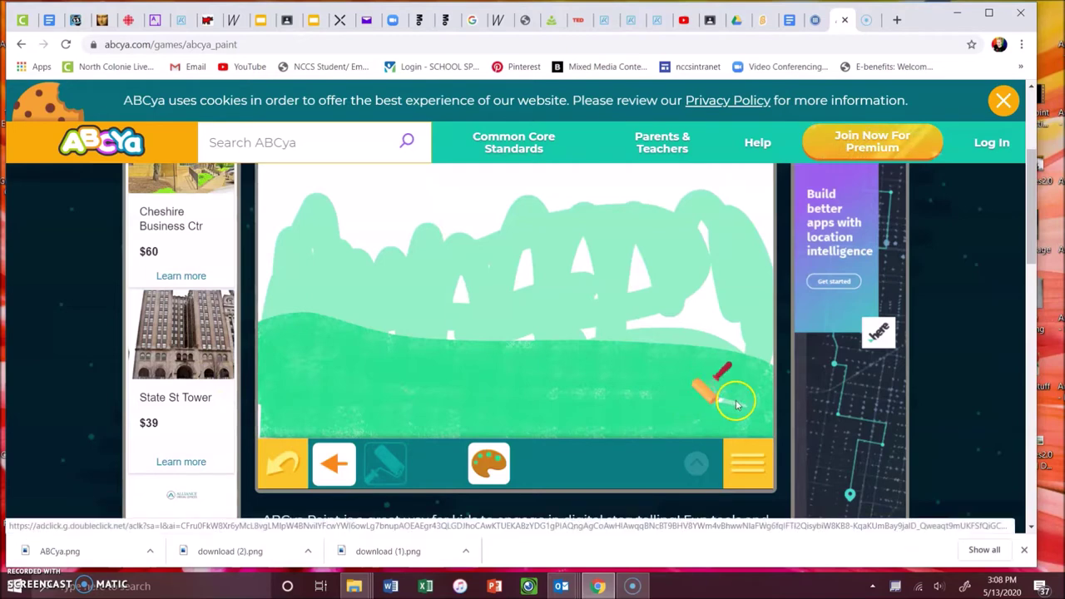
{"action": "mouse_move", "coordinate": [825, 322]}
{"action": "left_mouse_down"}
{"action": "mouse_move", "coordinate": [788, 319]}
{"action": "mouse_move", "coordinate": [718, 361]}
{"action": "mouse_move", "coordinate": [240, 316]}
{"action": "mouse_move", "coordinate": [473, 301]}
{"action": "mouse_move", "coordinate": [760, 320]}
{"action": "left_mouse_up"}
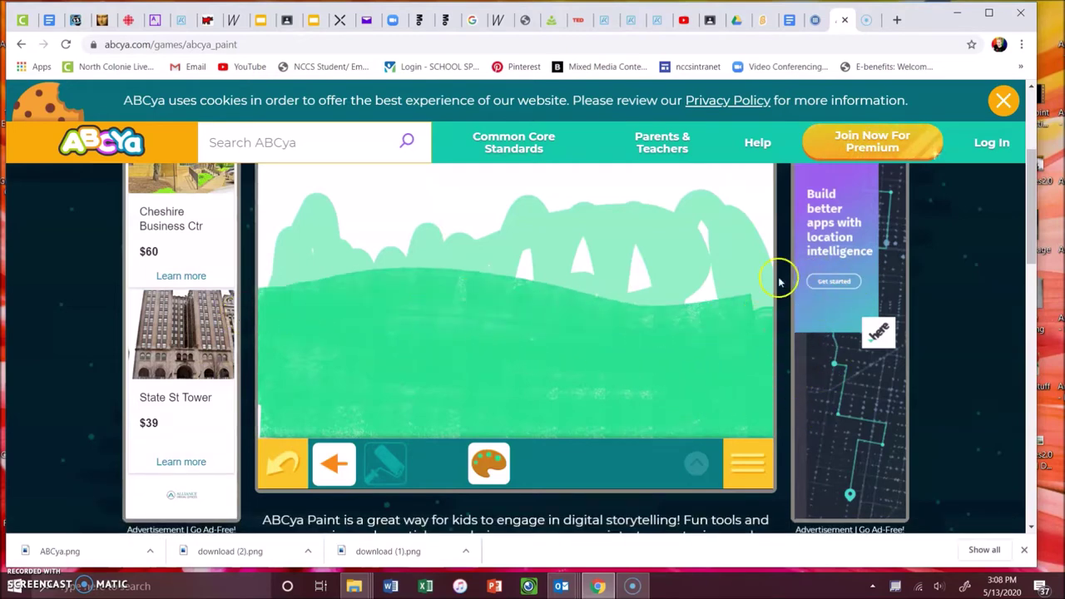
{"action": "mouse_move", "coordinate": [780, 283]}
{"action": "left_mouse_down"}
{"action": "mouse_move", "coordinate": [490, 299]}
{"action": "mouse_move", "coordinate": [318, 265]}
{"action": "mouse_move", "coordinate": [242, 287]}
{"action": "mouse_move", "coordinate": [249, 257]}
{"action": "mouse_move", "coordinate": [339, 238]}
{"action": "mouse_move", "coordinate": [534, 268]}
{"action": "mouse_move", "coordinate": [829, 251]}
{"action": "mouse_move", "coordinate": [758, 217]}
{"action": "mouse_move", "coordinate": [523, 245]}
{"action": "mouse_move", "coordinate": [378, 204]}
{"action": "mouse_move", "coordinate": [270, 227]}
{"action": "mouse_move", "coordinate": [338, 212]}
{"action": "mouse_move", "coordinate": [547, 223]}
{"action": "mouse_move", "coordinate": [614, 198]}
{"action": "mouse_move", "coordinate": [808, 202]}
{"action": "left_mouse_up"}
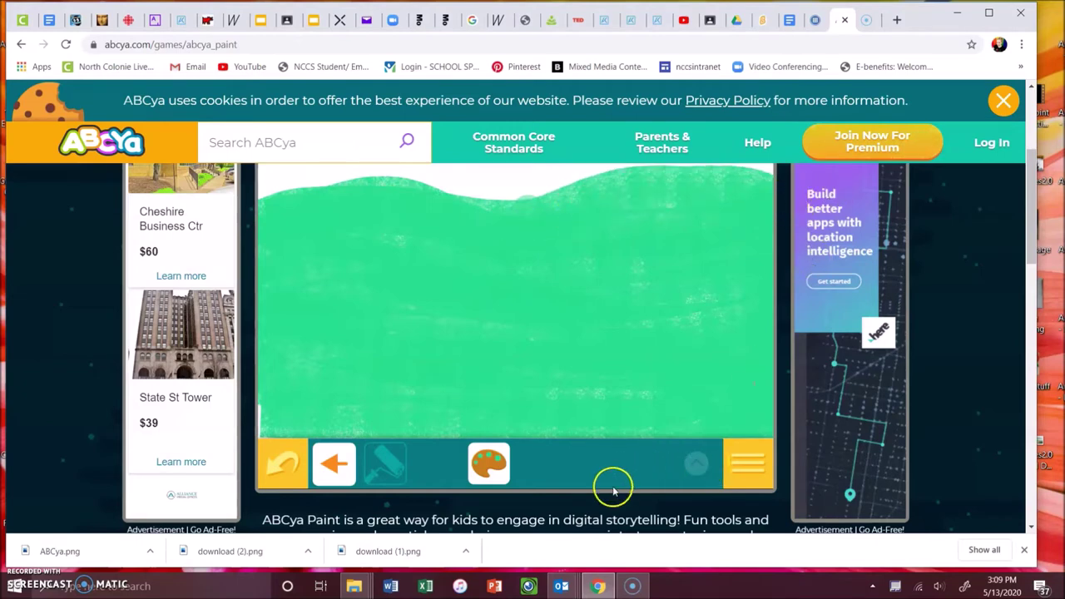
{"action": "left_click", "coordinate": [341, 463]}
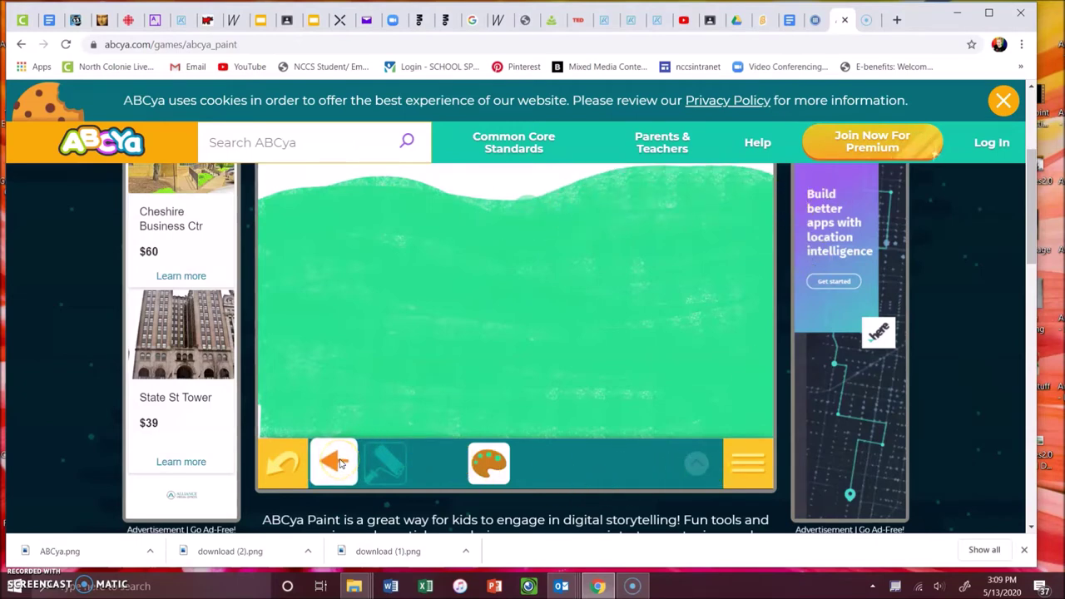
Step: Switch to a medium-size paintbrush loaded with brown paint
{"action": "left_click", "coordinate": [340, 462]}
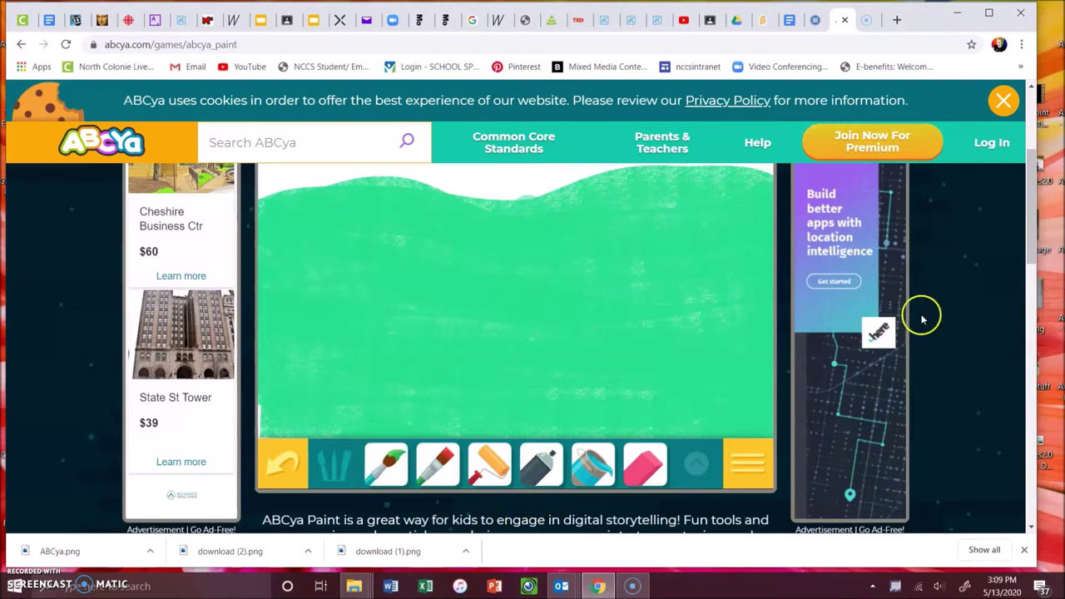
{"action": "scroll", "coordinate": [924, 316], "scroll_direction": "up", "scroll_amount": 1}
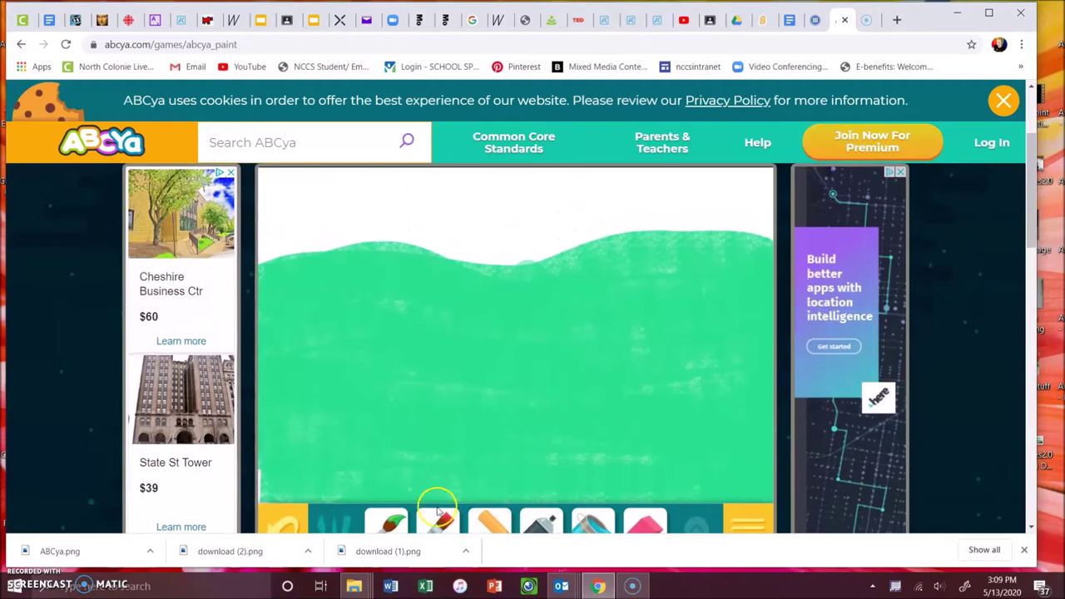
{"action": "left_click", "coordinate": [396, 519]}
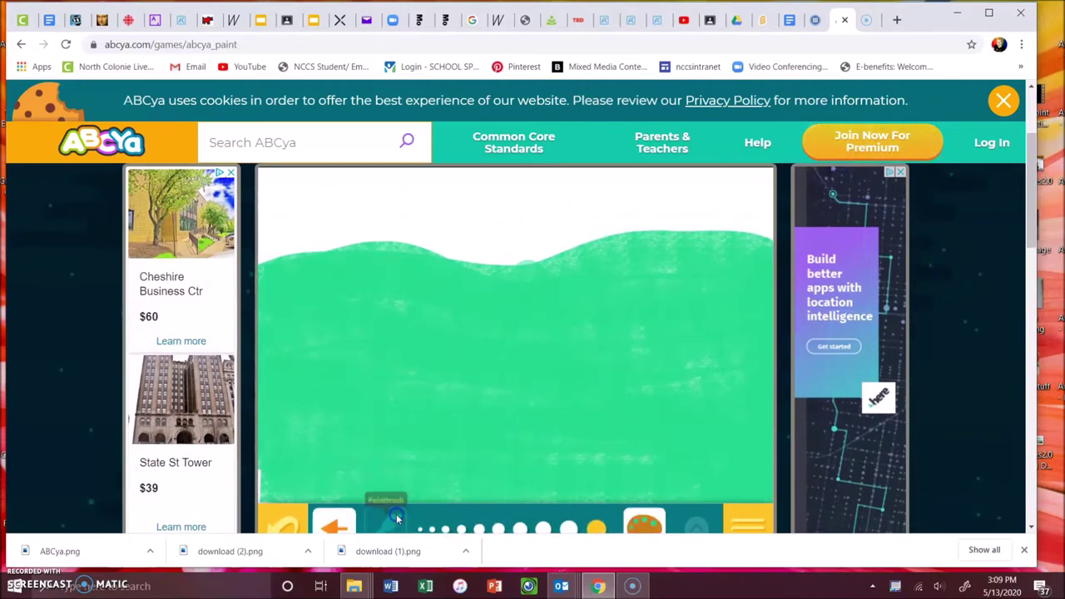
{"action": "scroll", "coordinate": [512, 524], "scroll_direction": "down", "scroll_amount": 1}
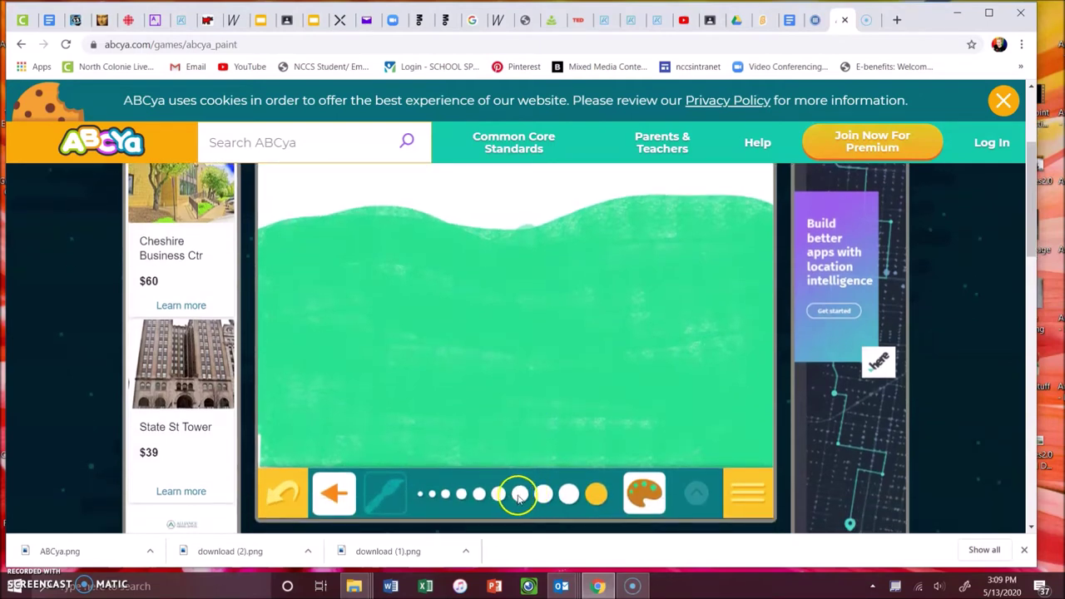
{"action": "left_click", "coordinate": [544, 495]}
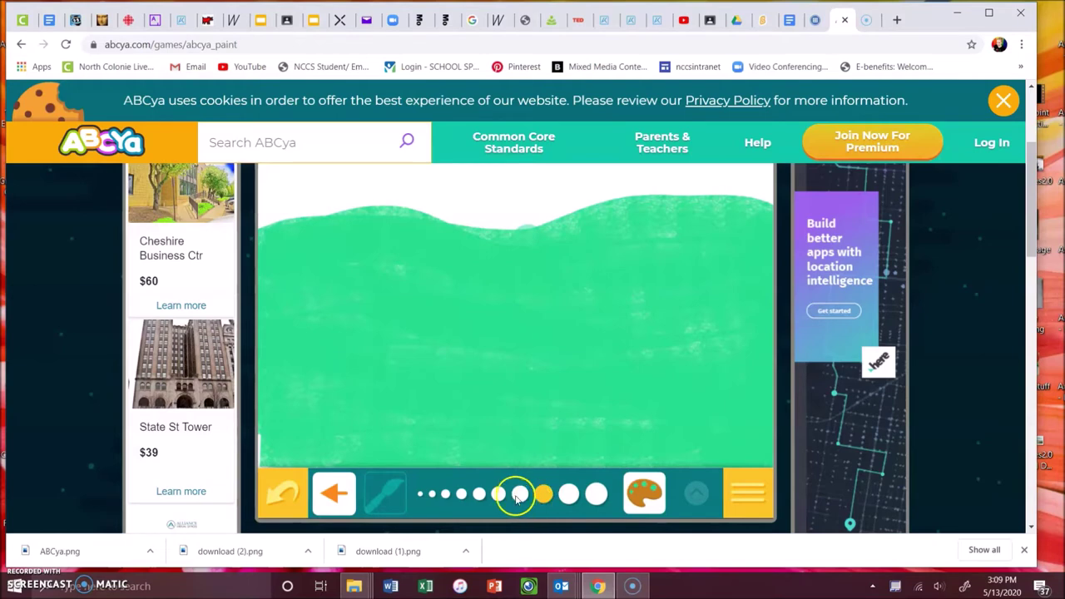
{"action": "left_click", "coordinate": [639, 498]}
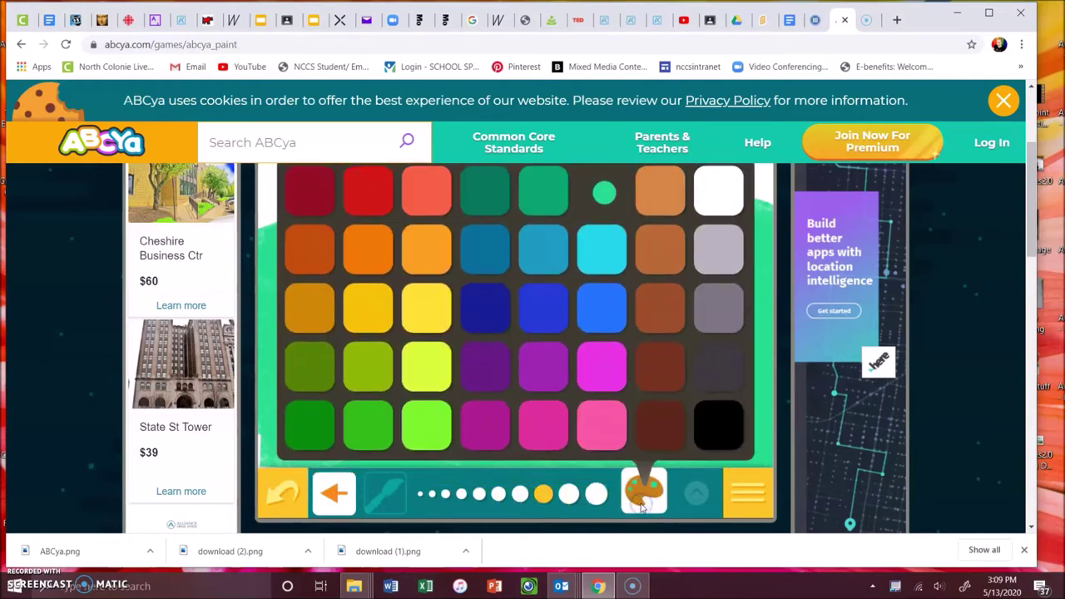
{"action": "left_click", "coordinate": [666, 257]}
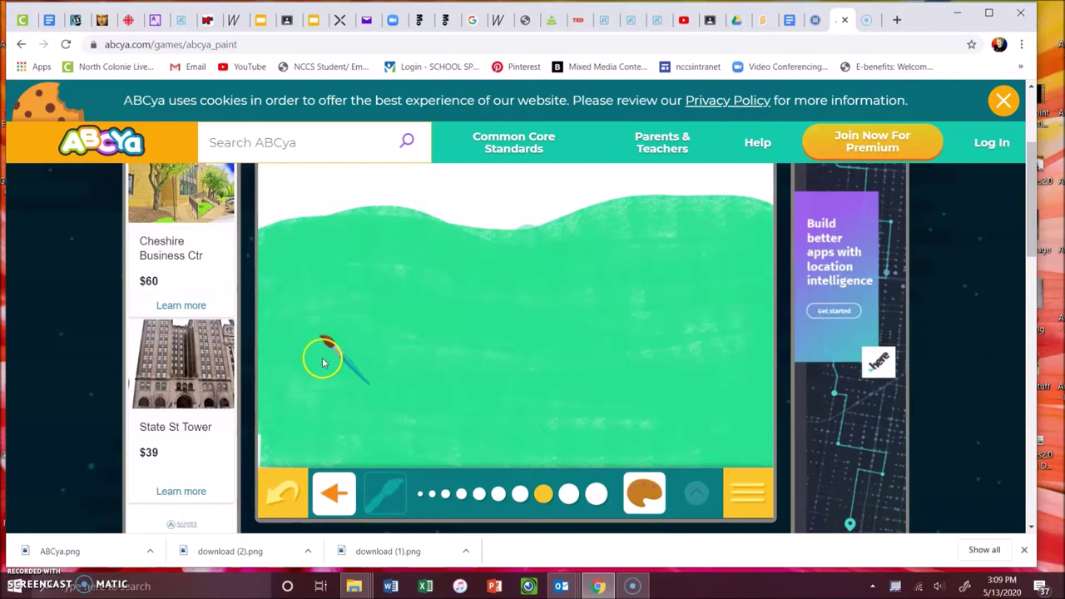
Step: Paint two thick brown tree trunks on the grass, one left and one right
{"action": "mouse_move", "coordinate": [306, 368]}
{"action": "left_mouse_down"}
{"action": "mouse_move", "coordinate": [328, 304]}
{"action": "mouse_move", "coordinate": [319, 241]}
{"action": "left_mouse_up"}
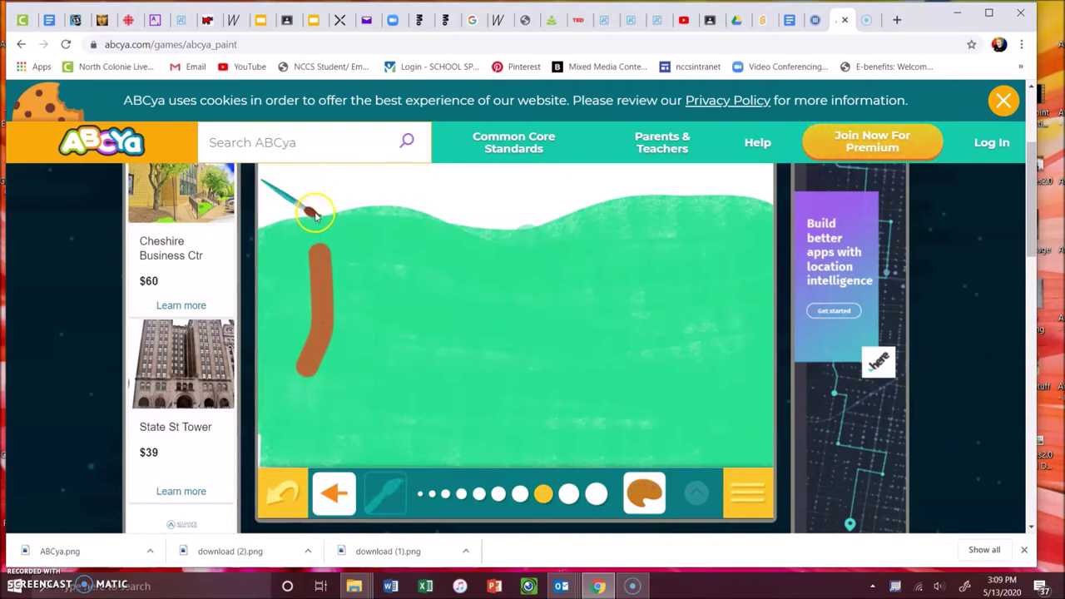
{"action": "mouse_move", "coordinate": [320, 260]}
{"action": "left_mouse_down"}
{"action": "mouse_move", "coordinate": [337, 364]}
{"action": "mouse_move", "coordinate": [314, 370]}
{"action": "left_mouse_up"}
{"action": "left_click", "coordinate": [443, 337]}
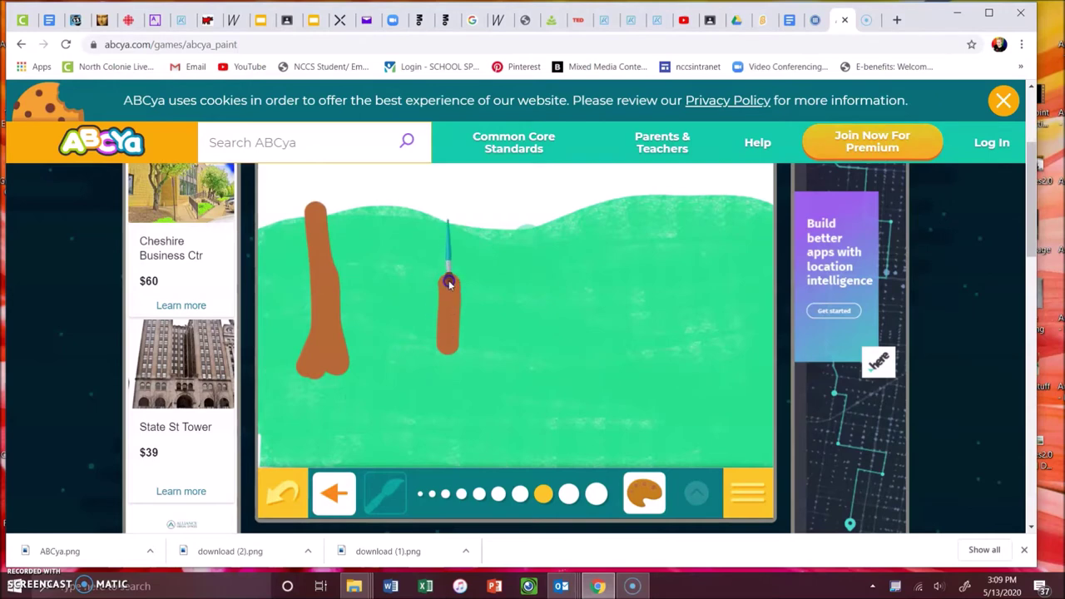
{"action": "mouse_move", "coordinate": [448, 276]}
{"action": "left_mouse_down"}
{"action": "mouse_move", "coordinate": [464, 359]}
{"action": "mouse_move", "coordinate": [435, 366]}
{"action": "mouse_move", "coordinate": [471, 364]}
{"action": "left_mouse_up"}
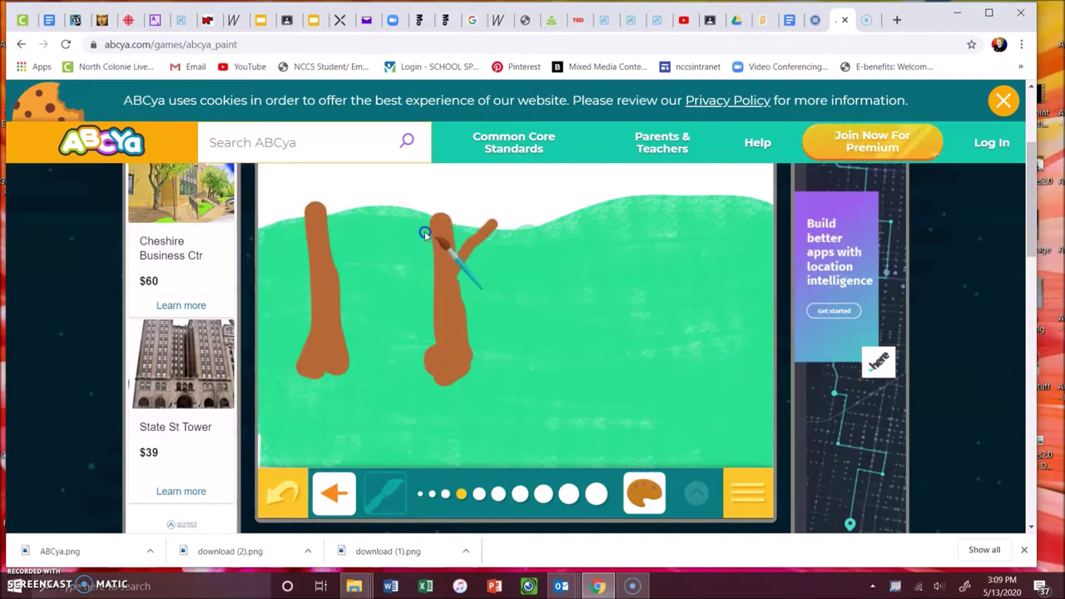
Step: Add brown branching limbs to the tops of the two trunks
{"action": "left_click_drag", "start_coordinate": [424, 233], "coordinate": [387, 207]}
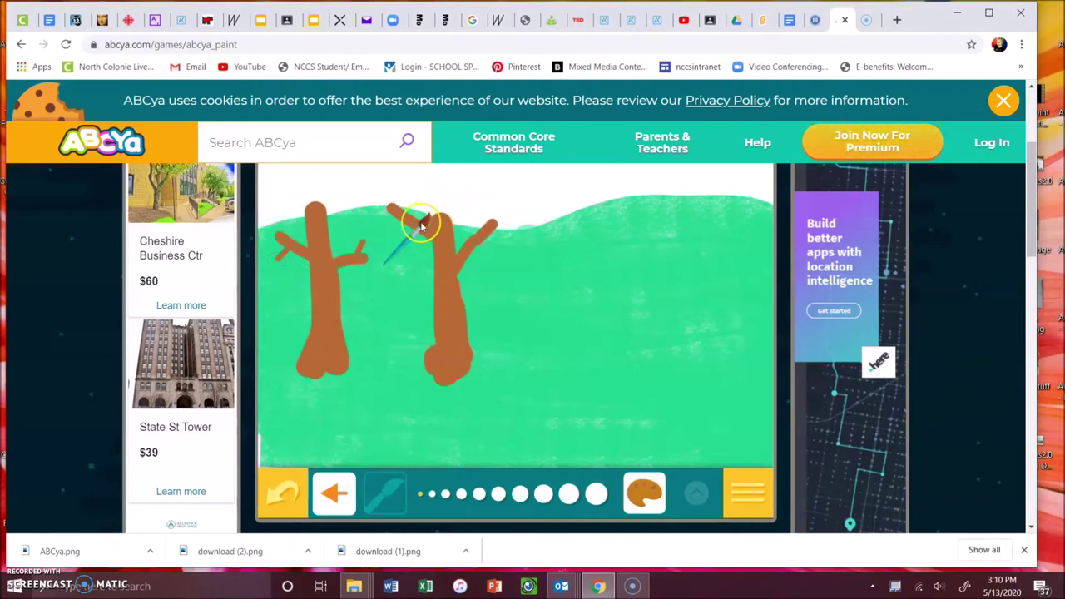
{"action": "left_click_drag", "start_coordinate": [483, 262], "coordinate": [476, 247]}
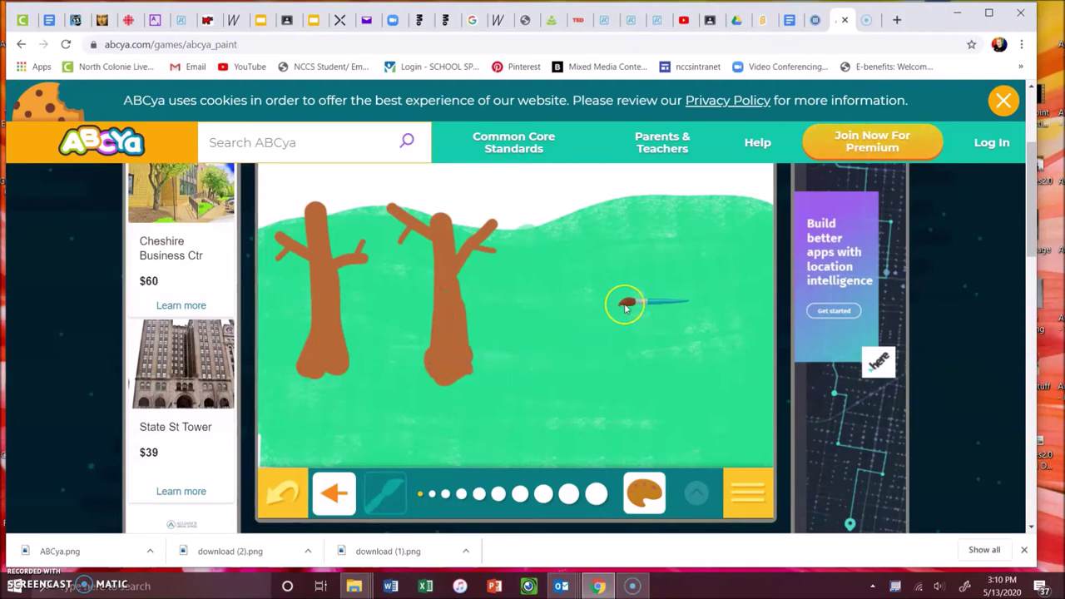
{"action": "scroll", "coordinate": [626, 306], "scroll_direction": "up", "scroll_amount": 1}
{"action": "scroll", "coordinate": [626, 306], "scroll_direction": "down", "scroll_amount": 1}
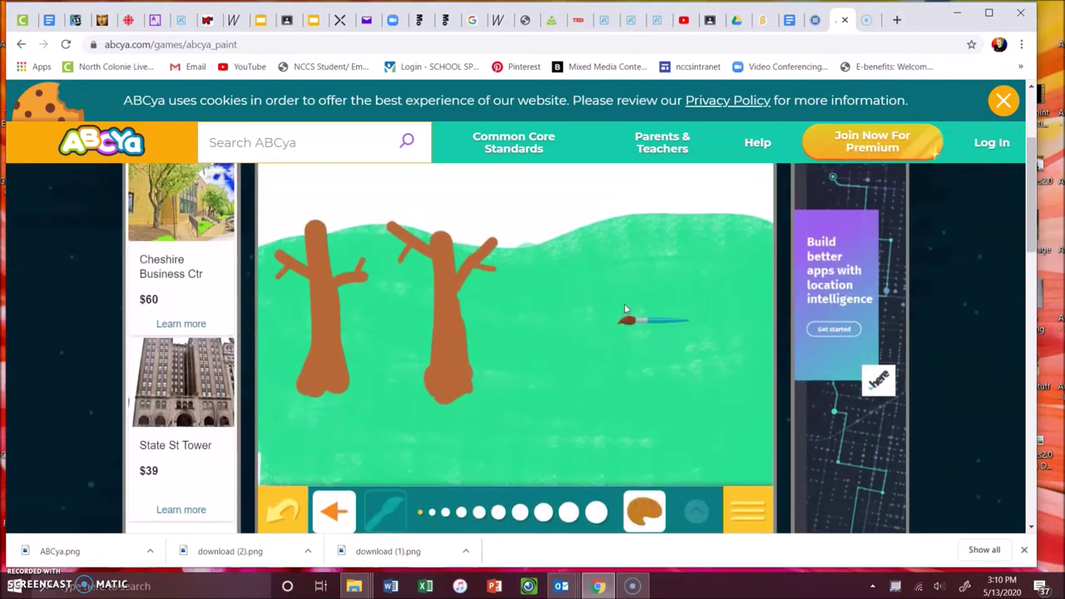
{"action": "scroll", "coordinate": [626, 309], "scroll_direction": "up", "scroll_amount": 1}
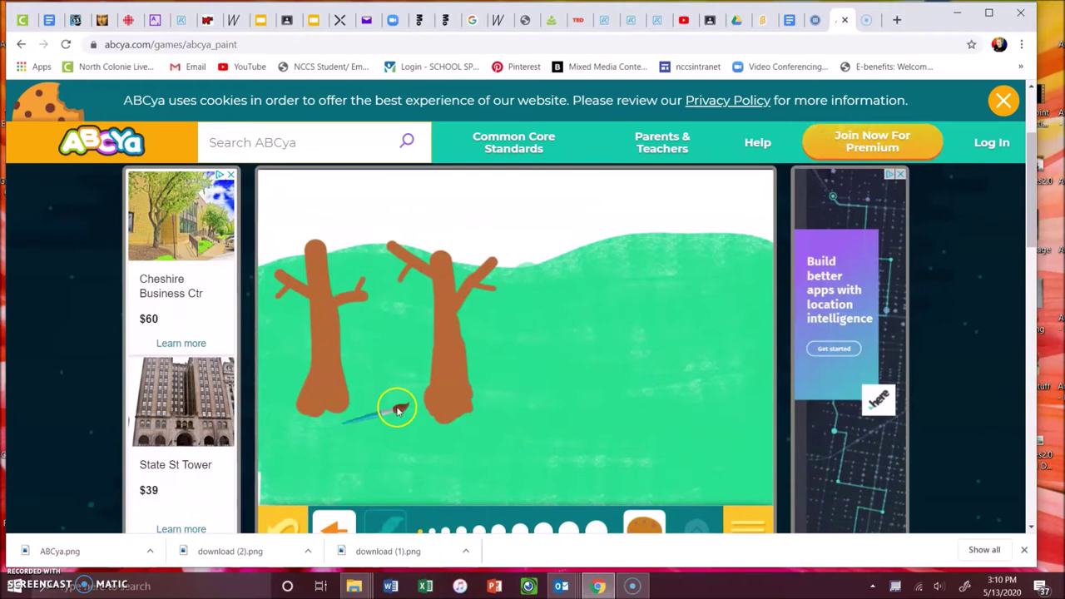
{"action": "scroll", "coordinate": [491, 401], "scroll_direction": "down", "scroll_amount": 1}
{"action": "scroll", "coordinate": [492, 403], "scroll_direction": "down", "scroll_amount": 1}
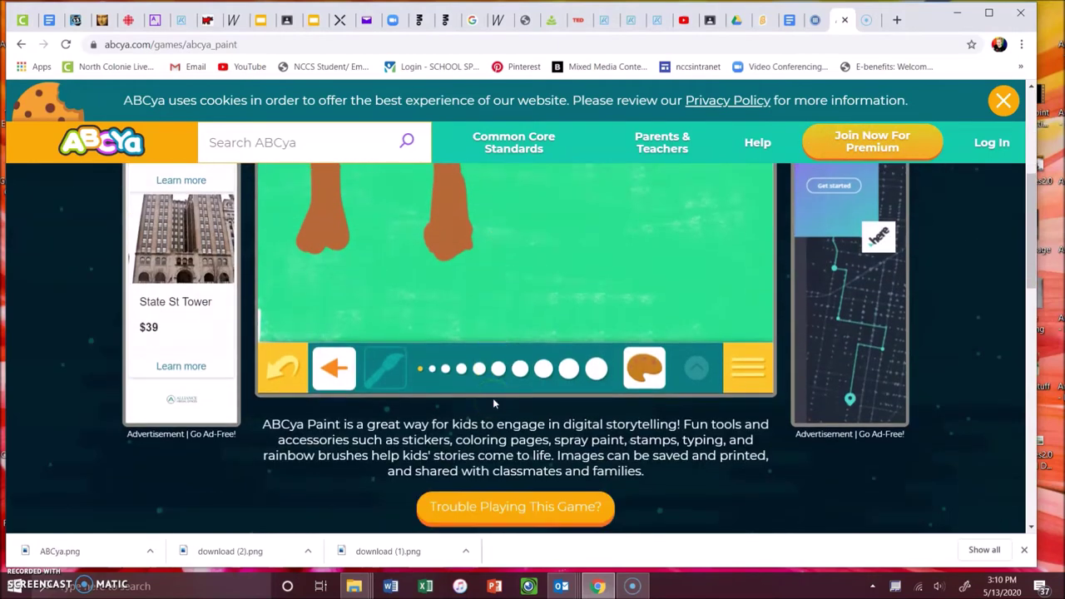
{"action": "left_click", "coordinate": [337, 370]}
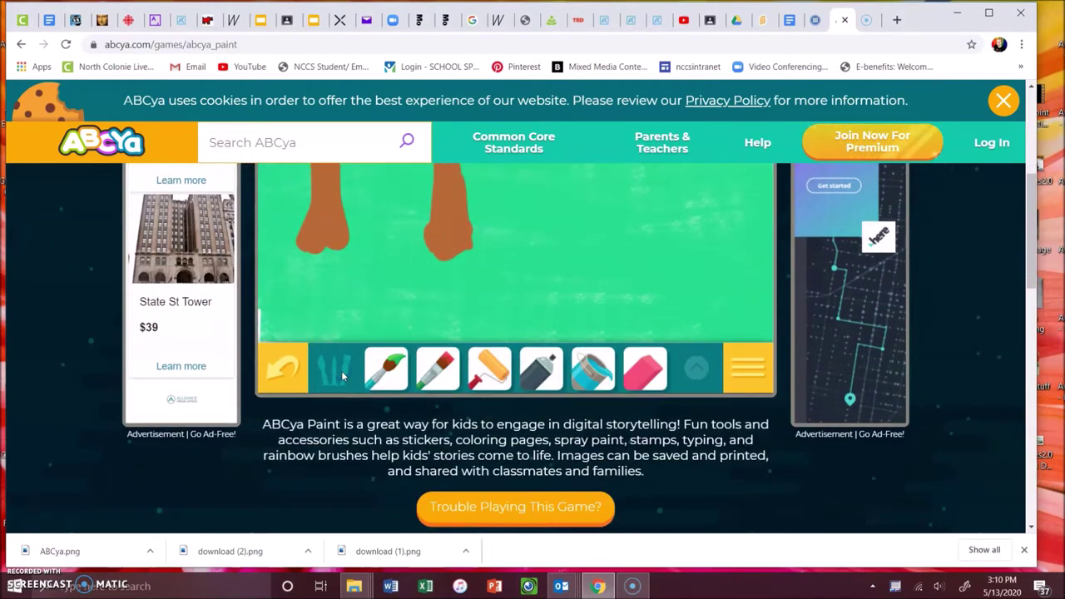
{"action": "scroll", "coordinate": [341, 376], "scroll_direction": "up", "scroll_amount": 2}
{"action": "scroll", "coordinate": [341, 376], "scroll_direction": "down", "scroll_amount": 1}
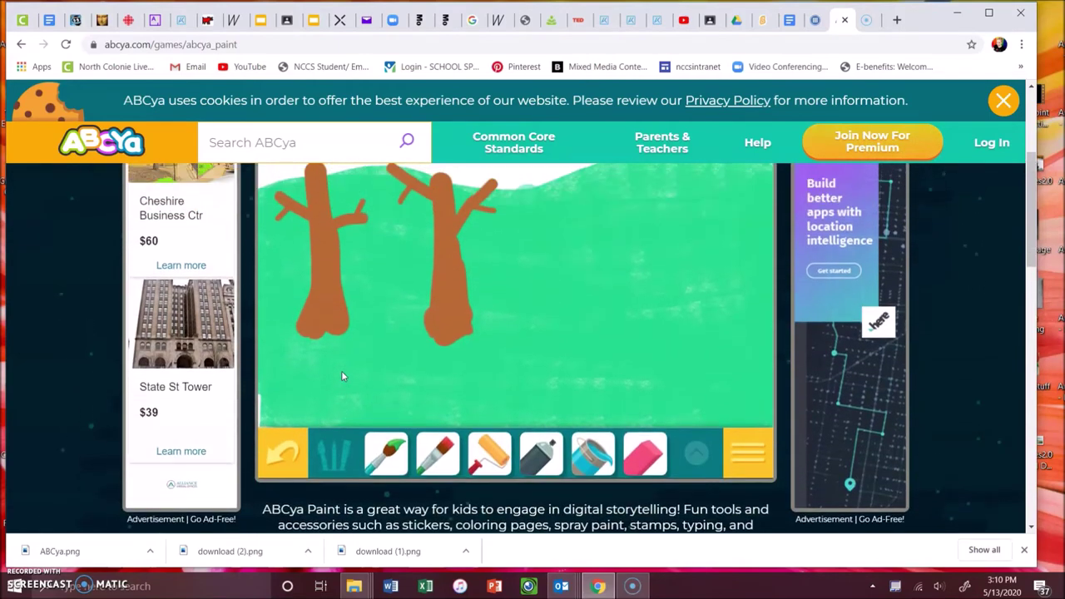
{"action": "scroll", "coordinate": [341, 376], "scroll_direction": "up", "scroll_amount": 1}
{"action": "scroll", "coordinate": [531, 366], "scroll_direction": "down", "scroll_amount": 2}
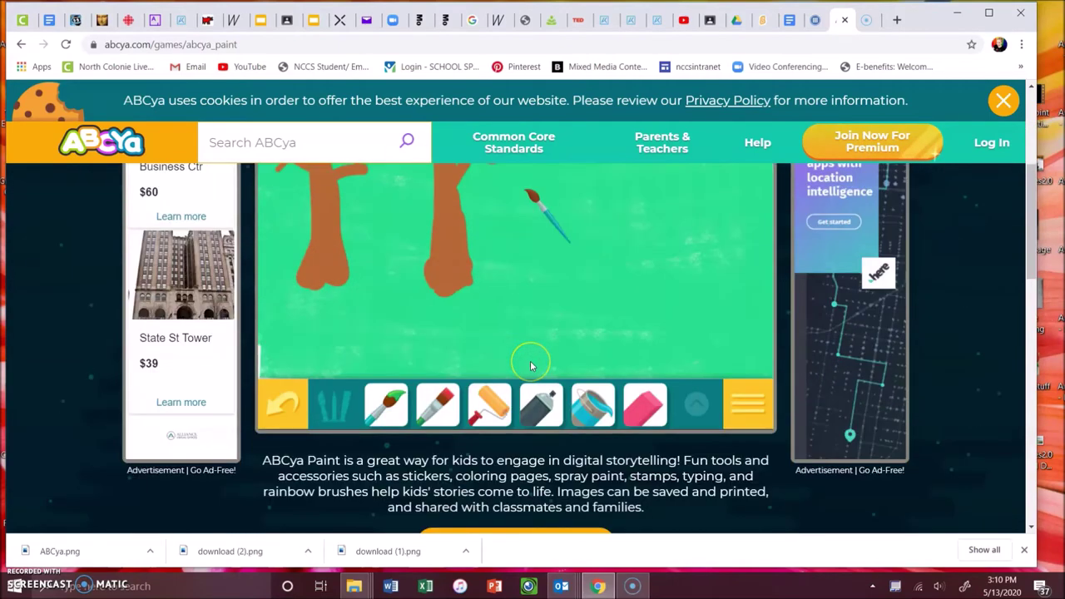
{"action": "scroll", "coordinate": [531, 366], "scroll_direction": "down", "scroll_amount": 1}
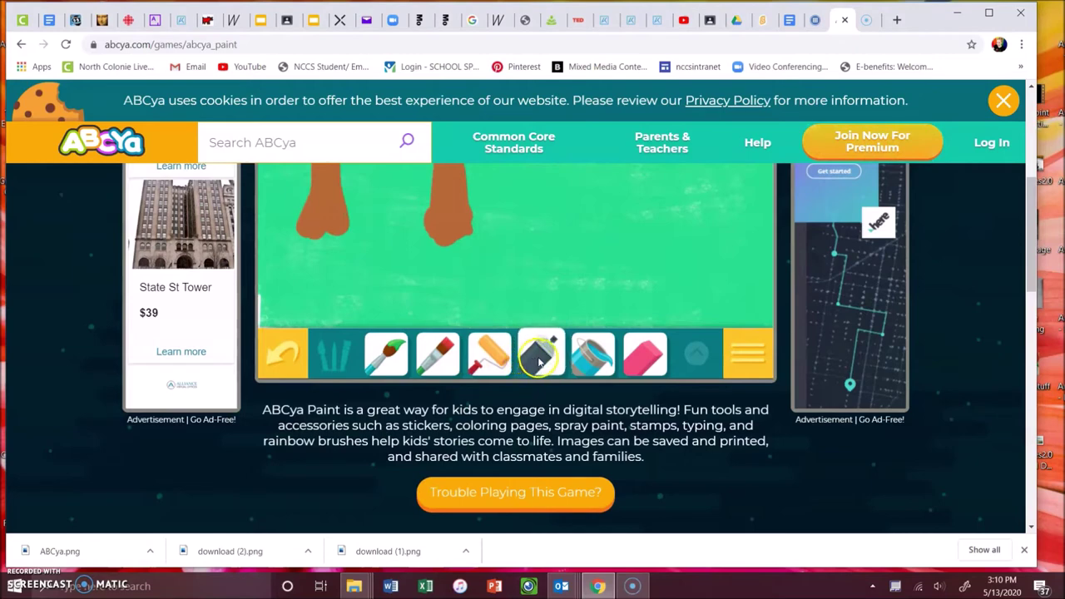
Step: Select the spray-paint leaf stamp and set its colour to dark green
{"action": "left_click", "coordinate": [539, 361]}
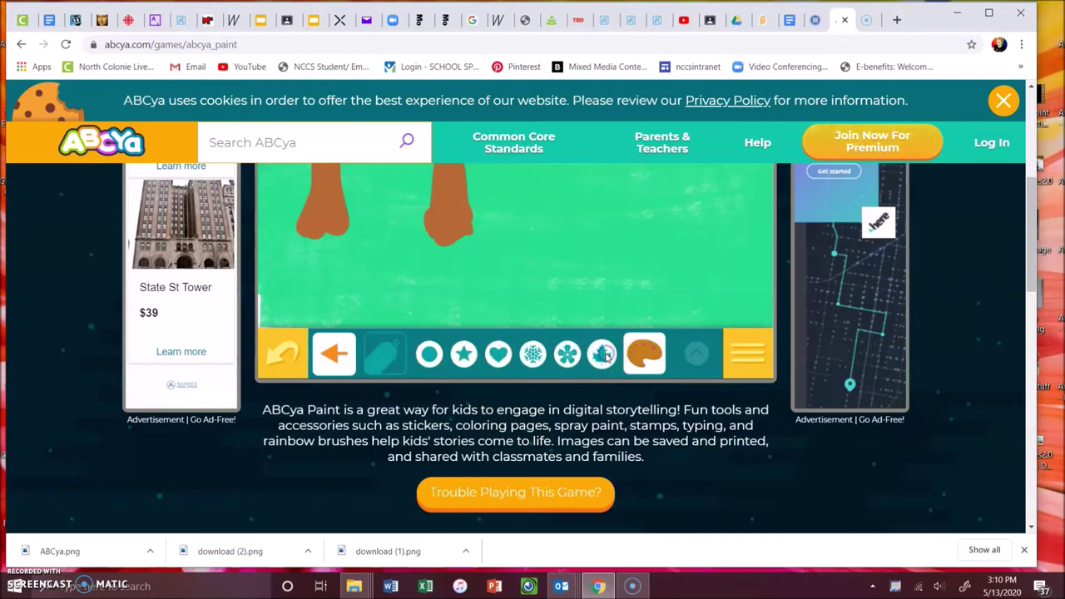
{"action": "left_click", "coordinate": [645, 354]}
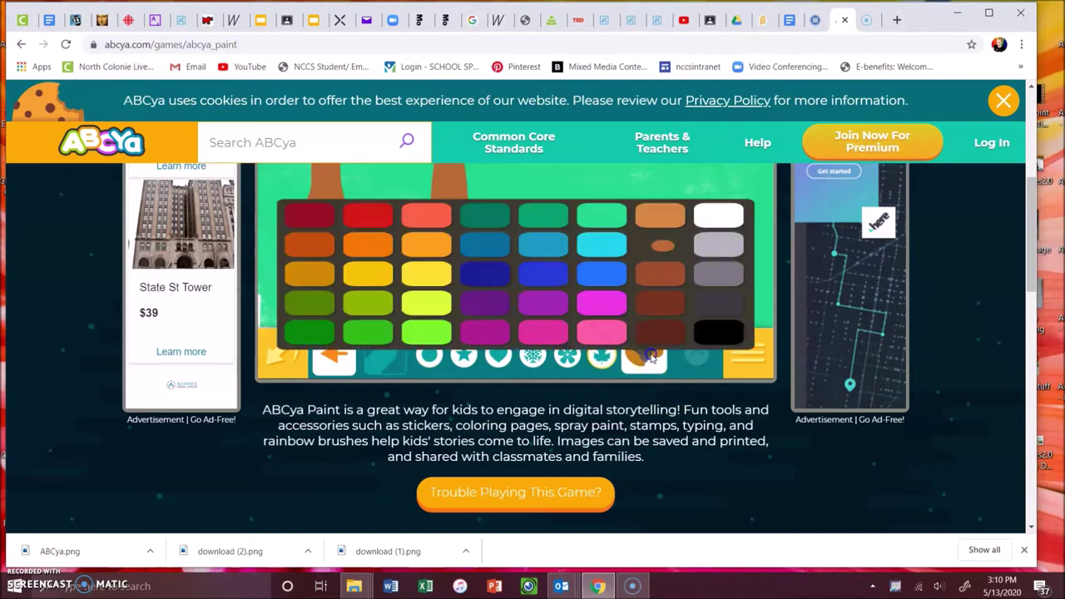
{"action": "scroll", "coordinate": [535, 272], "scroll_direction": "up", "scroll_amount": 2}
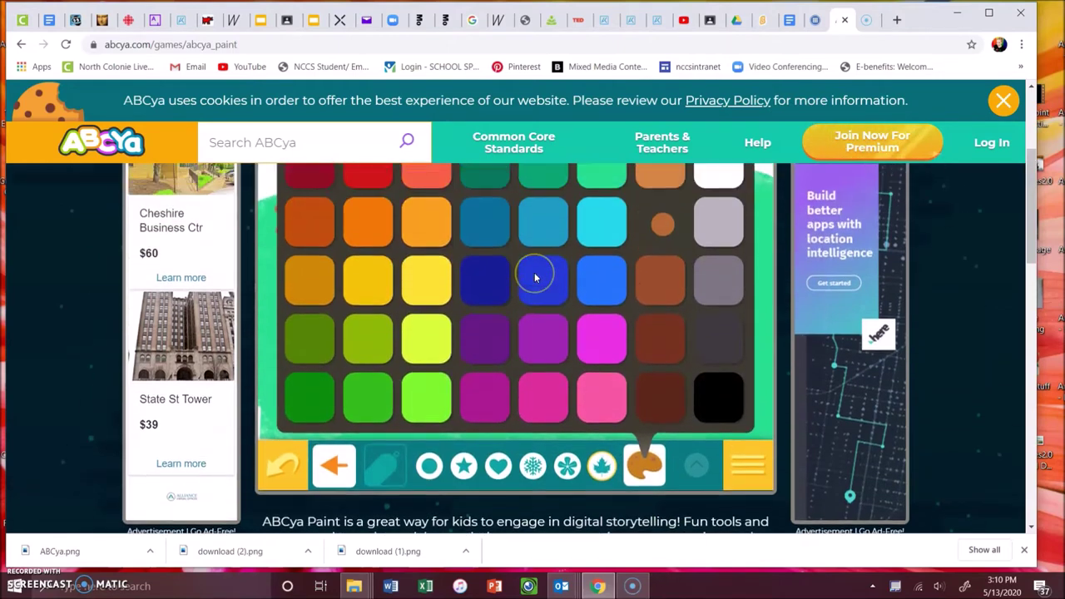
{"action": "left_click", "coordinate": [651, 288]}
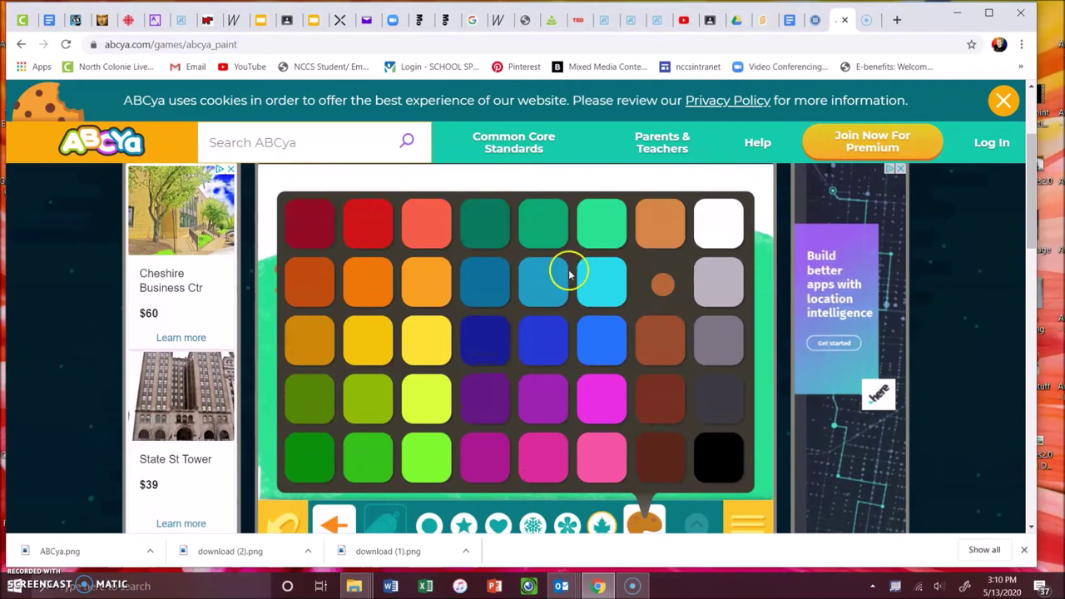
{"action": "left_click", "coordinate": [313, 460]}
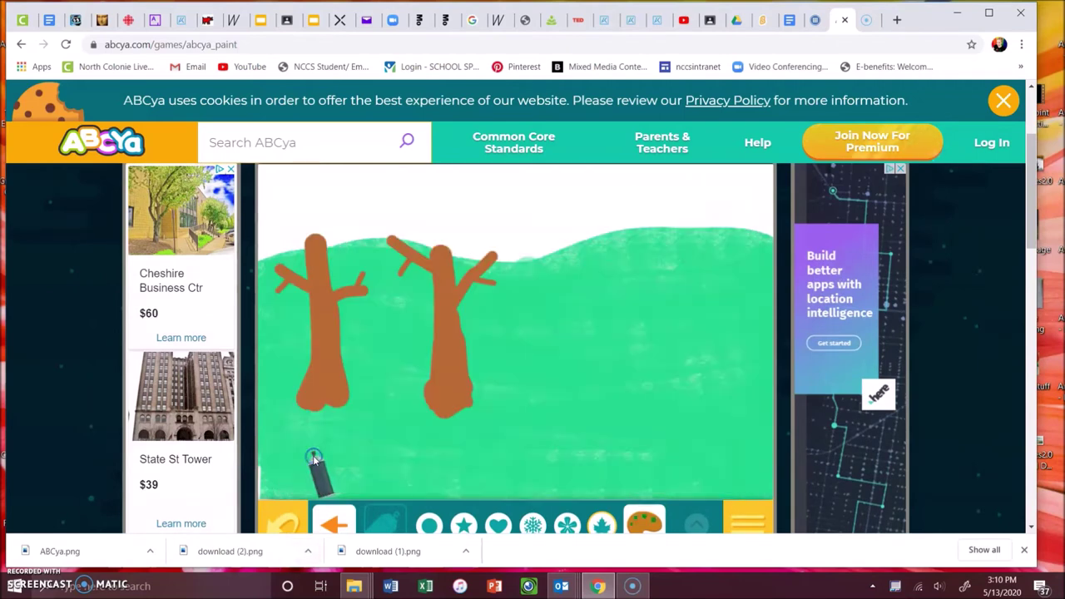
Step: Stamp and spray dark-green foliage into bushy crowns over the left and right trees
{"action": "left_click", "coordinate": [292, 214]}
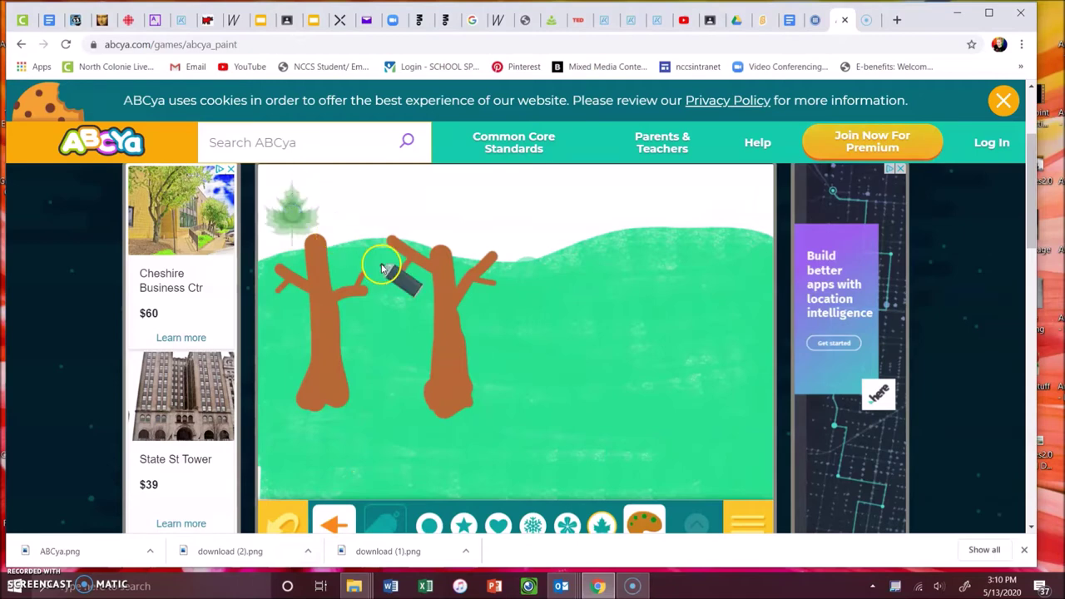
{"action": "left_click", "coordinate": [337, 241]}
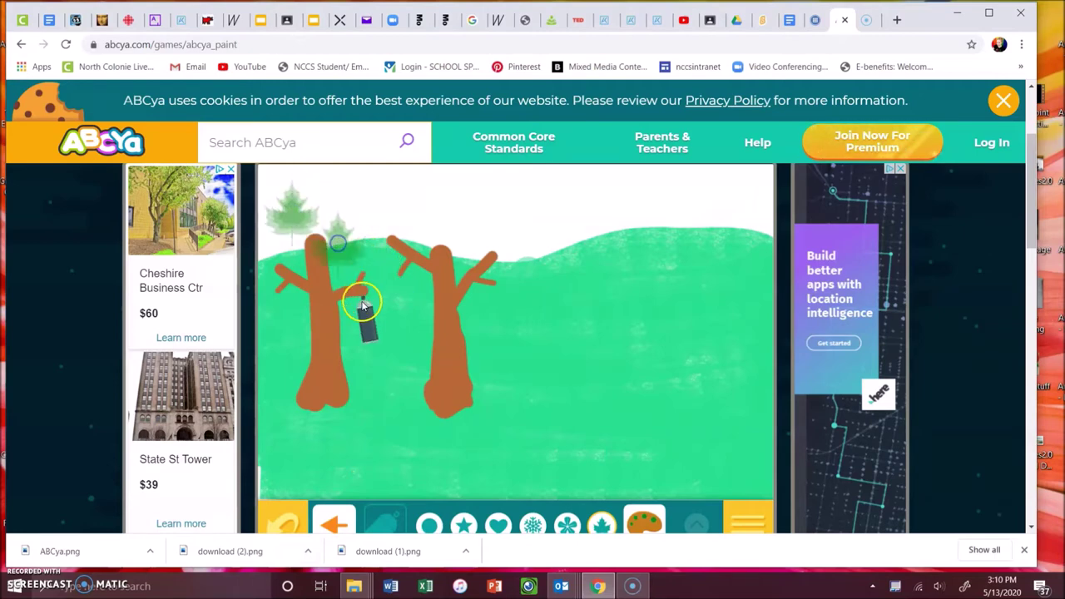
{"action": "left_click", "coordinate": [361, 281]}
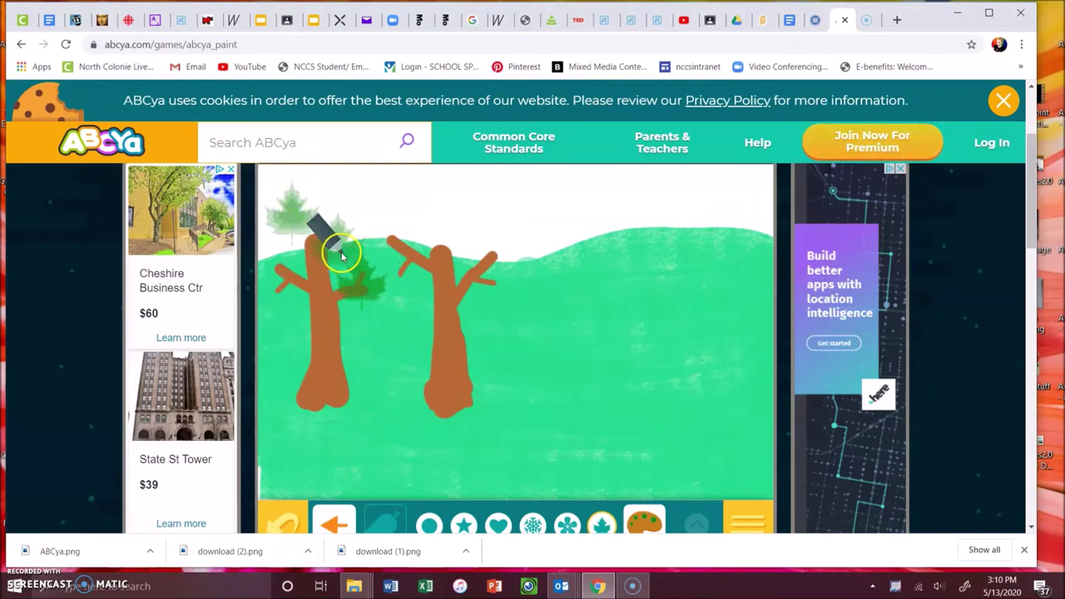
{"action": "left_click", "coordinate": [321, 225]}
{"action": "left_click", "coordinate": [291, 206]}
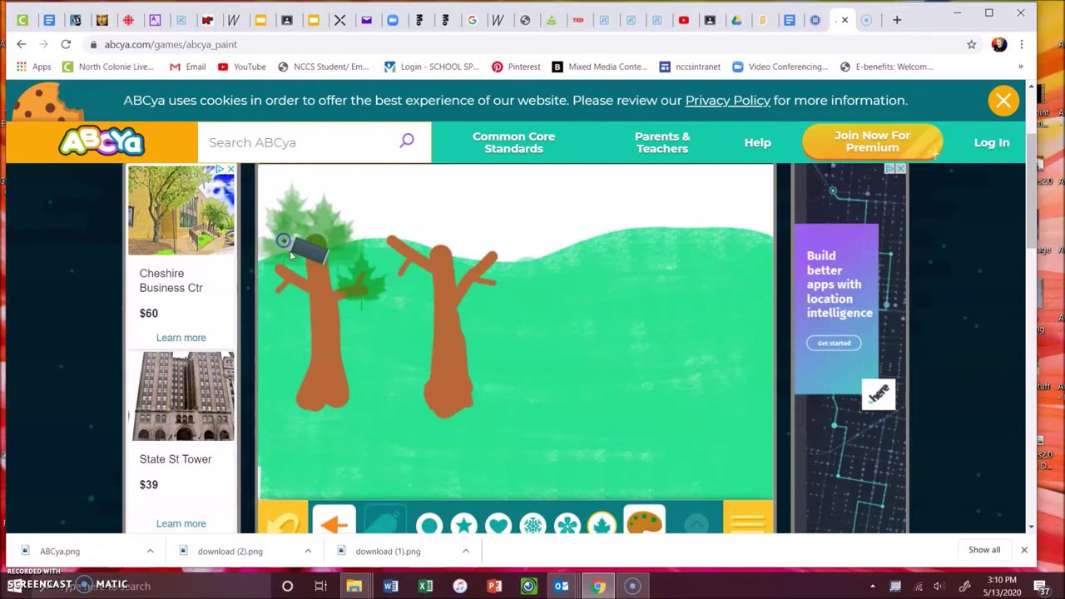
{"action": "mouse_move", "coordinate": [275, 280]}
{"action": "left_mouse_down"}
{"action": "mouse_move", "coordinate": [290, 302]}
{"action": "mouse_move", "coordinate": [297, 262]}
{"action": "mouse_move", "coordinate": [343, 218]}
{"action": "mouse_move", "coordinate": [345, 295]}
{"action": "mouse_move", "coordinate": [384, 275]}
{"action": "mouse_move", "coordinate": [345, 202]}
{"action": "mouse_move", "coordinate": [361, 225]}
{"action": "mouse_move", "coordinate": [340, 216]}
{"action": "mouse_move", "coordinate": [281, 230]}
{"action": "mouse_move", "coordinate": [274, 254]}
{"action": "mouse_move", "coordinate": [298, 305]}
{"action": "mouse_move", "coordinate": [382, 320]}
{"action": "left_mouse_up"}
{"action": "left_click", "coordinate": [421, 237]}
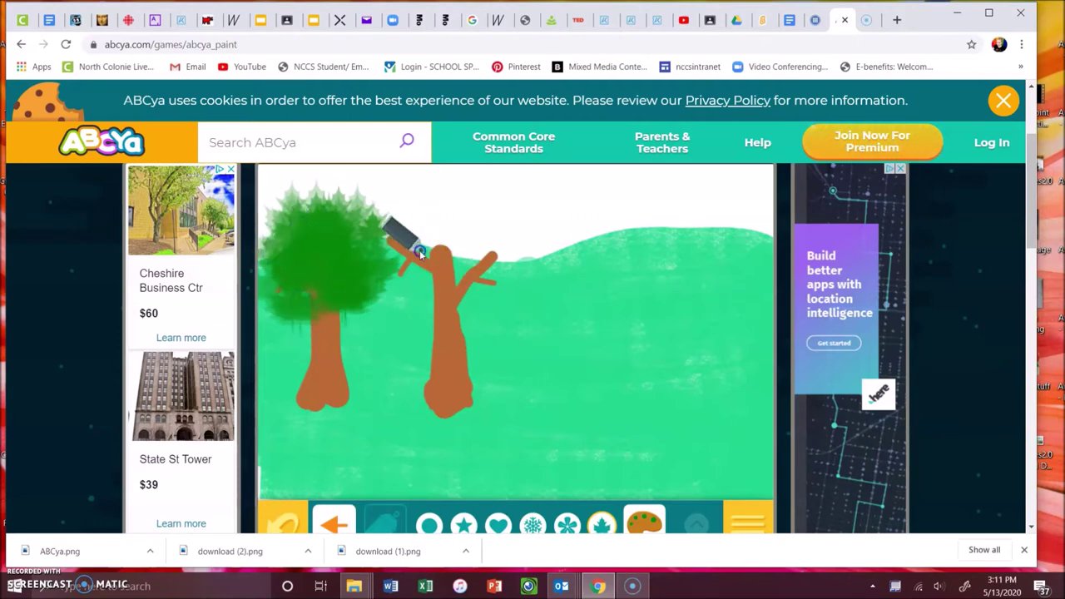
{"action": "mouse_move", "coordinate": [431, 274]}
{"action": "left_mouse_down"}
{"action": "mouse_move", "coordinate": [416, 279]}
{"action": "mouse_move", "coordinate": [421, 260]}
{"action": "mouse_move", "coordinate": [399, 212]}
{"action": "mouse_move", "coordinate": [454, 204]}
{"action": "mouse_move", "coordinate": [453, 245]}
{"action": "mouse_move", "coordinate": [494, 285]}
{"action": "mouse_move", "coordinate": [500, 249]}
{"action": "mouse_move", "coordinate": [477, 239]}
{"action": "mouse_move", "coordinate": [508, 230]}
{"action": "mouse_move", "coordinate": [511, 178]}
{"action": "mouse_move", "coordinate": [482, 203]}
{"action": "left_mouse_up"}
{"action": "mouse_move", "coordinate": [448, 281]}
{"action": "left_mouse_down"}
{"action": "mouse_move", "coordinate": [409, 310]}
{"action": "mouse_move", "coordinate": [460, 319]}
{"action": "left_mouse_up"}
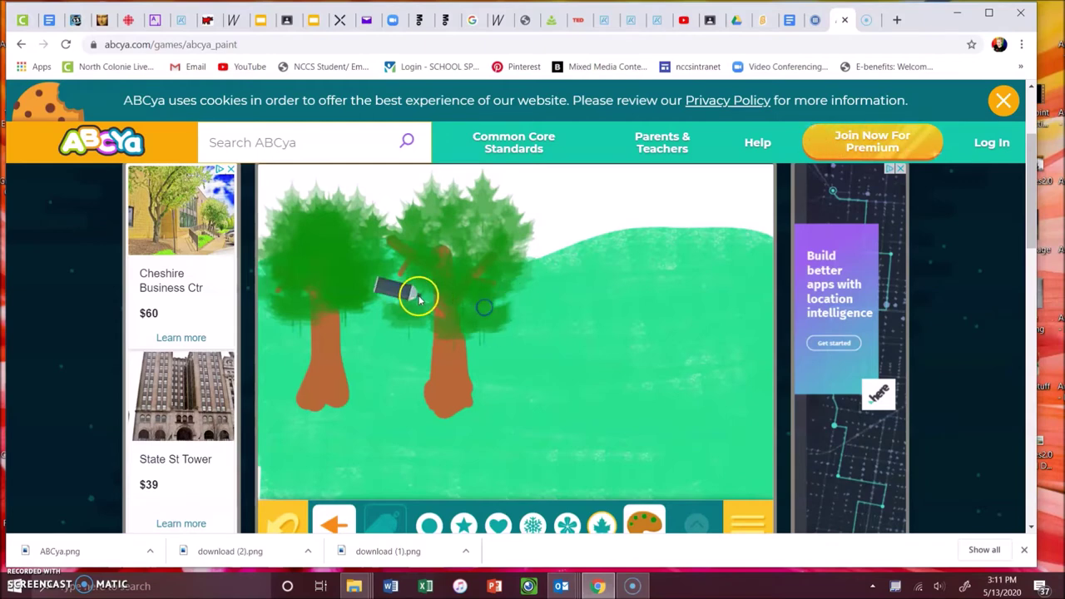
Step: Stamp small dark-green pine trees along the right-hand hilltop as a background forest
{"action": "left_click", "coordinate": [621, 233]}
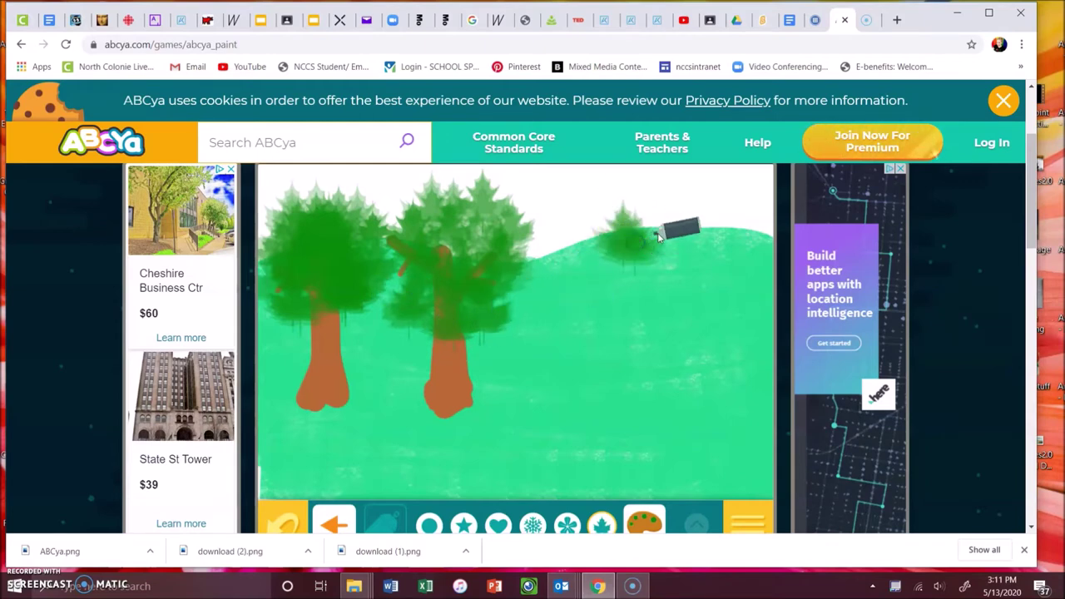
{"action": "mouse_move", "coordinate": [657, 237]}
{"action": "left_mouse_down"}
{"action": "mouse_move", "coordinate": [695, 228]}
{"action": "mouse_move", "coordinate": [731, 242]}
{"action": "left_mouse_up"}
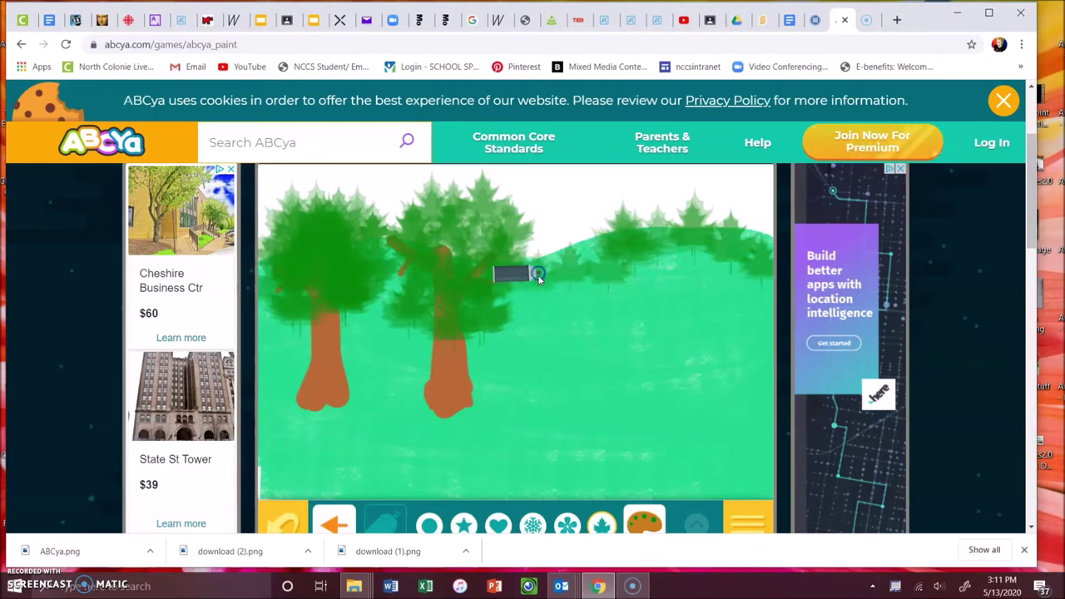
{"action": "mouse_move", "coordinate": [573, 284]}
{"action": "left_mouse_down"}
{"action": "mouse_move", "coordinate": [614, 301]}
{"action": "mouse_move", "coordinate": [572, 253]}
{"action": "mouse_move", "coordinate": [583, 250]}
{"action": "mouse_move", "coordinate": [617, 326]}
{"action": "mouse_move", "coordinate": [528, 293]}
{"action": "mouse_move", "coordinate": [435, 353]}
{"action": "mouse_move", "coordinate": [388, 350]}
{"action": "mouse_move", "coordinate": [410, 332]}
{"action": "mouse_move", "coordinate": [420, 360]}
{"action": "mouse_move", "coordinate": [396, 330]}
{"action": "mouse_move", "coordinate": [428, 302]}
{"action": "mouse_move", "coordinate": [706, 203]}
{"action": "mouse_move", "coordinate": [753, 220]}
{"action": "left_mouse_up"}
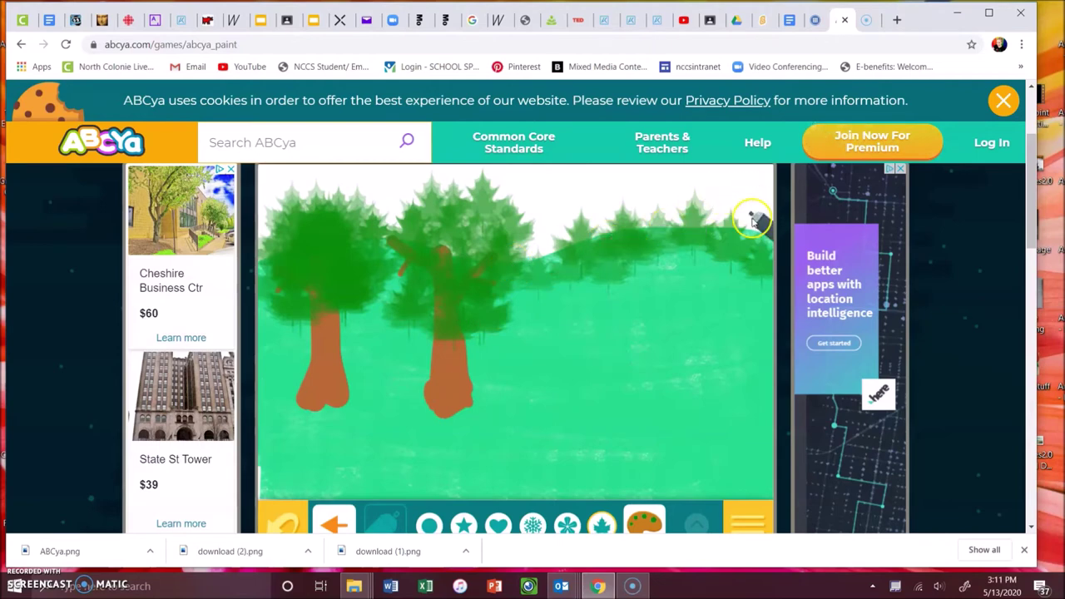
{"action": "left_click", "coordinate": [680, 290]}
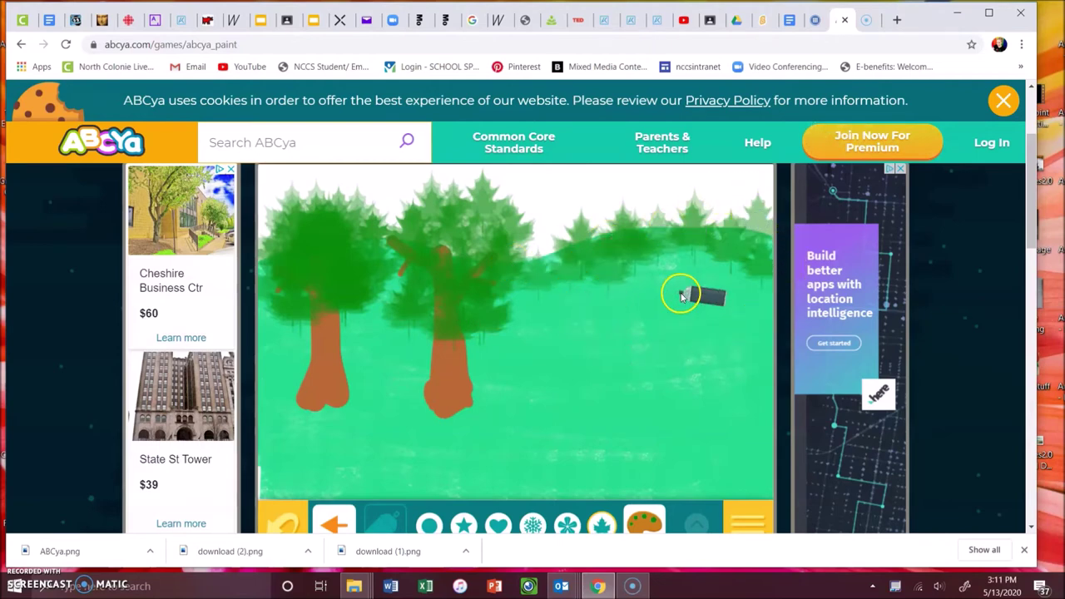
{"action": "left_click", "coordinate": [726, 301]}
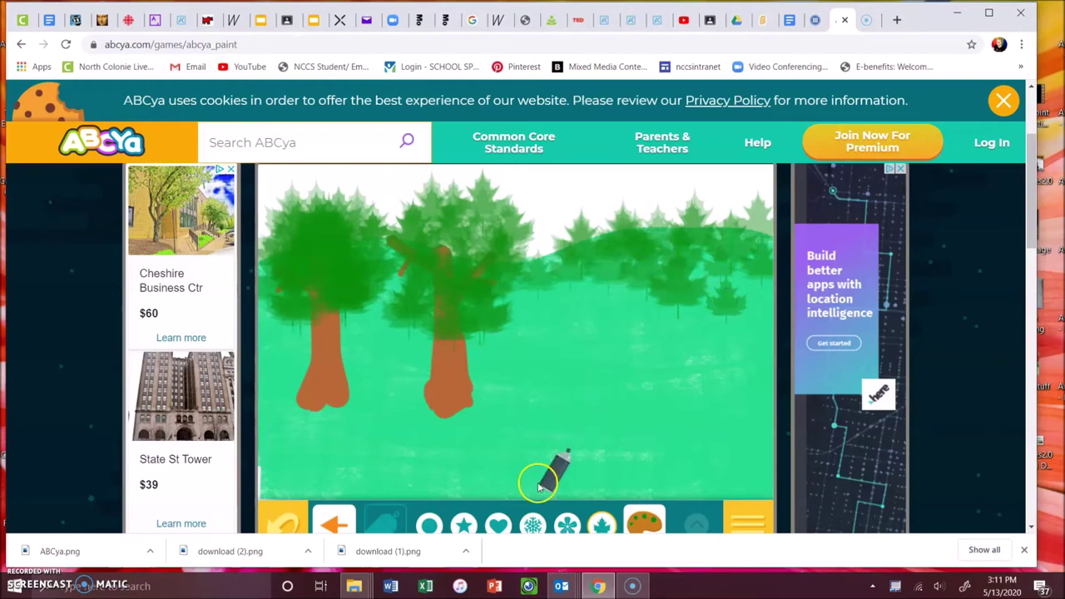
{"action": "scroll", "coordinate": [423, 461], "scroll_direction": "down", "scroll_amount": 1}
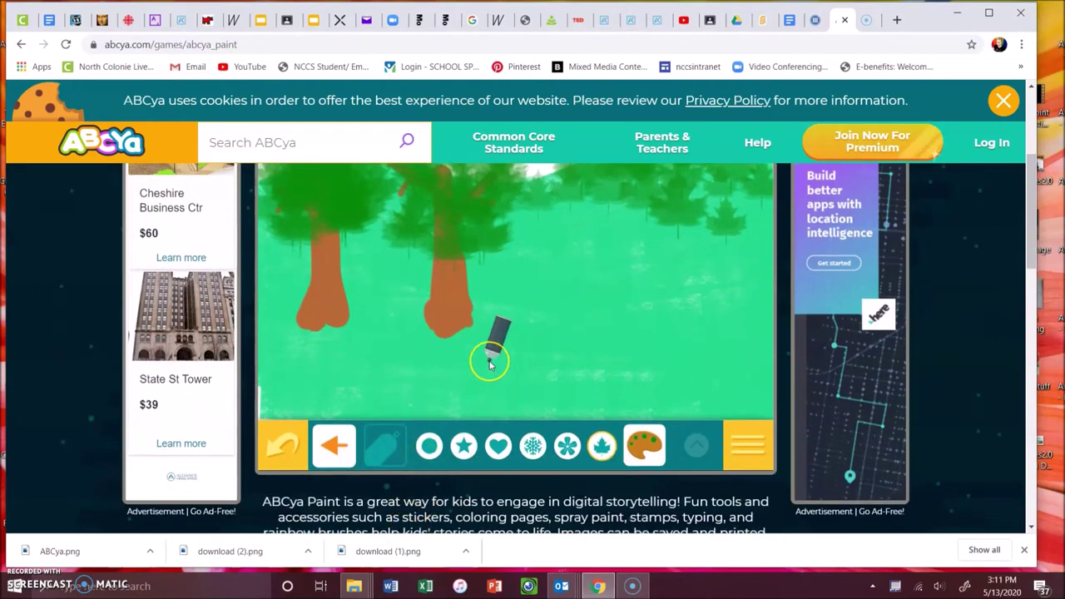
{"action": "scroll", "coordinate": [487, 361], "scroll_direction": "up", "scroll_amount": 2}
{"action": "scroll", "coordinate": [489, 364], "scroll_direction": "down", "scroll_amount": 1}
{"action": "scroll", "coordinate": [491, 366], "scroll_direction": "down", "scroll_amount": 1}
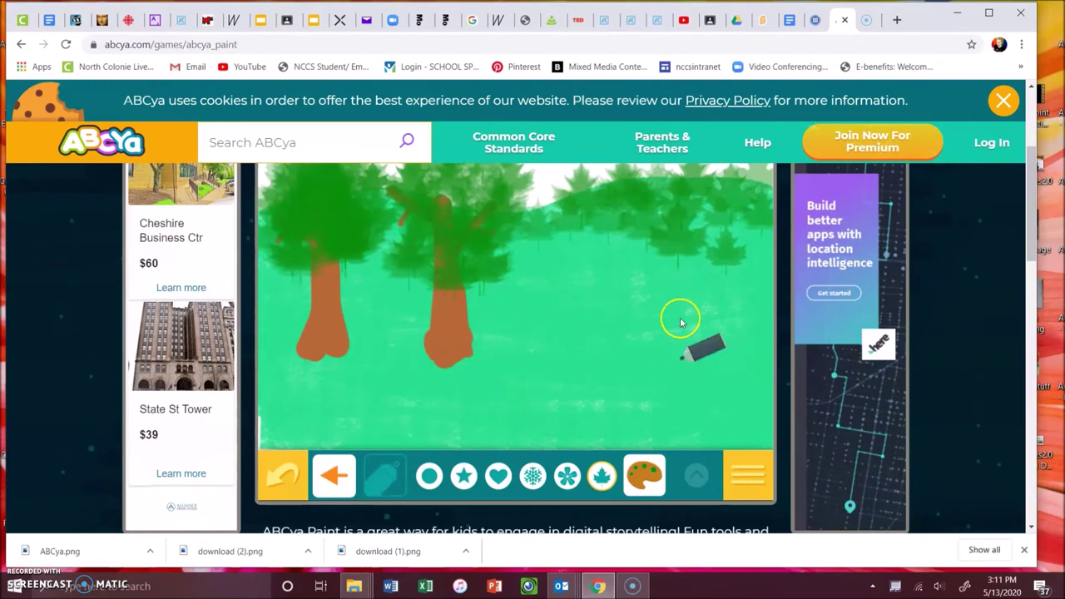
Step: Choose pink and stamp ten flowers across the grass in front of the trees
{"action": "left_click", "coordinate": [567, 476]}
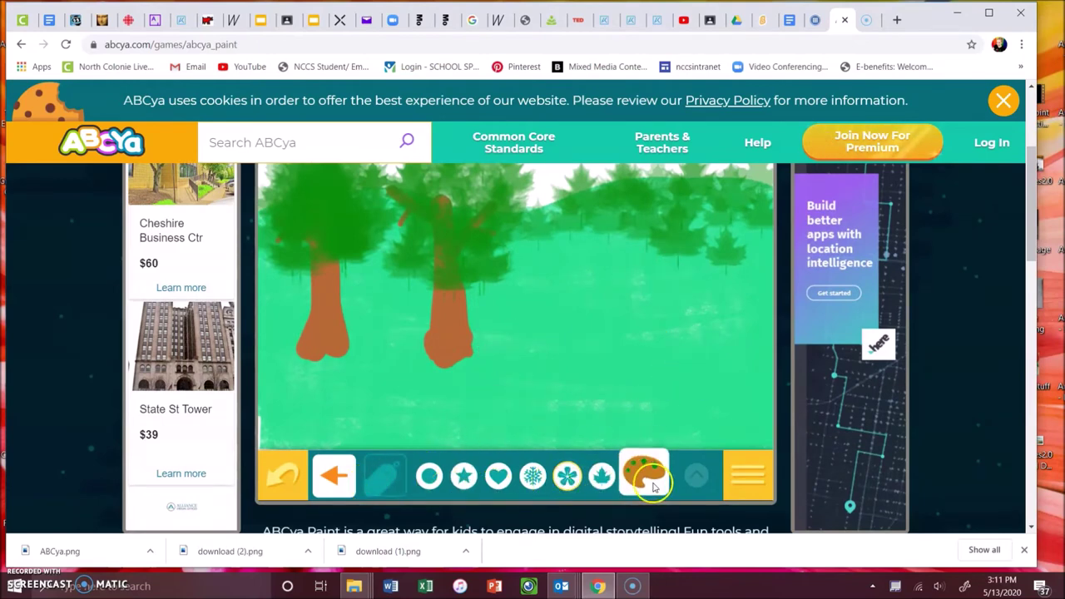
{"action": "left_click", "coordinate": [644, 475]}
{"action": "left_click", "coordinate": [545, 412]}
{"action": "left_click", "coordinate": [531, 408]}
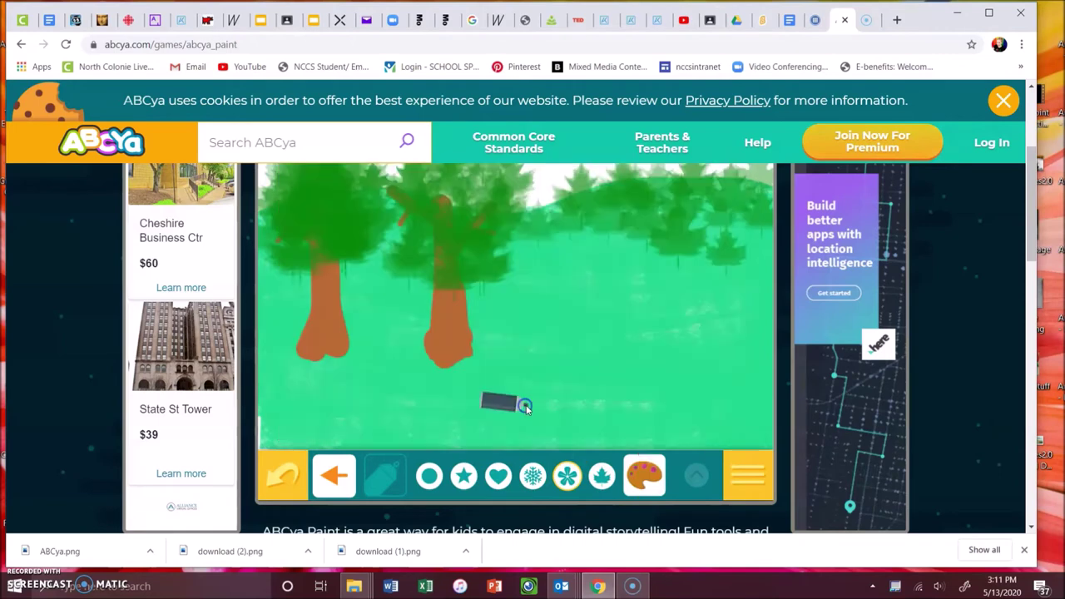
{"action": "left_click", "coordinate": [551, 372]}
{"action": "left_click", "coordinate": [680, 360]}
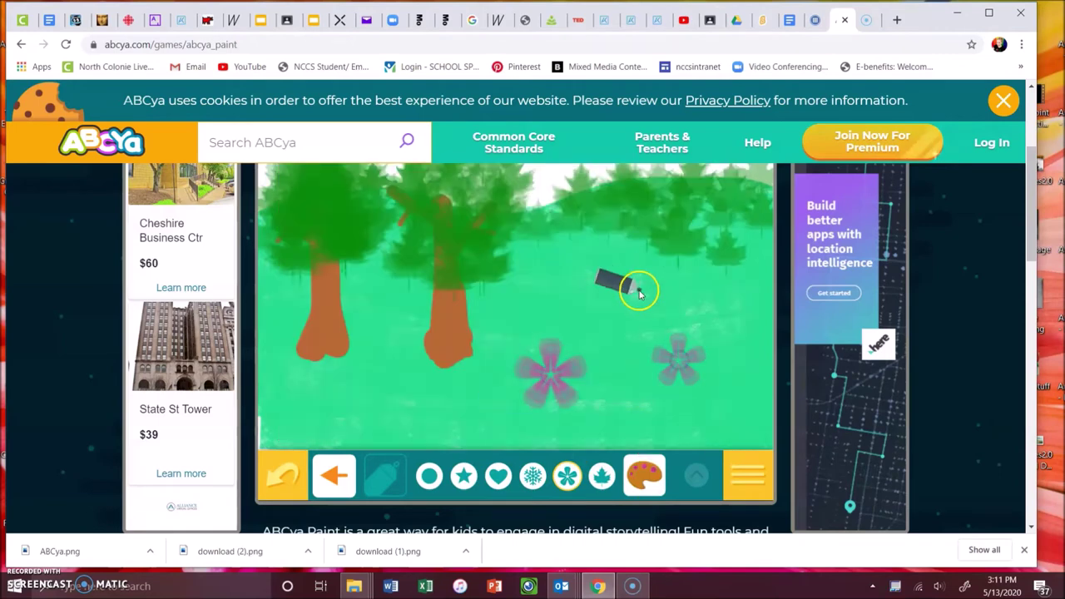
{"action": "left_click", "coordinate": [638, 291]}
{"action": "left_click", "coordinate": [612, 396]}
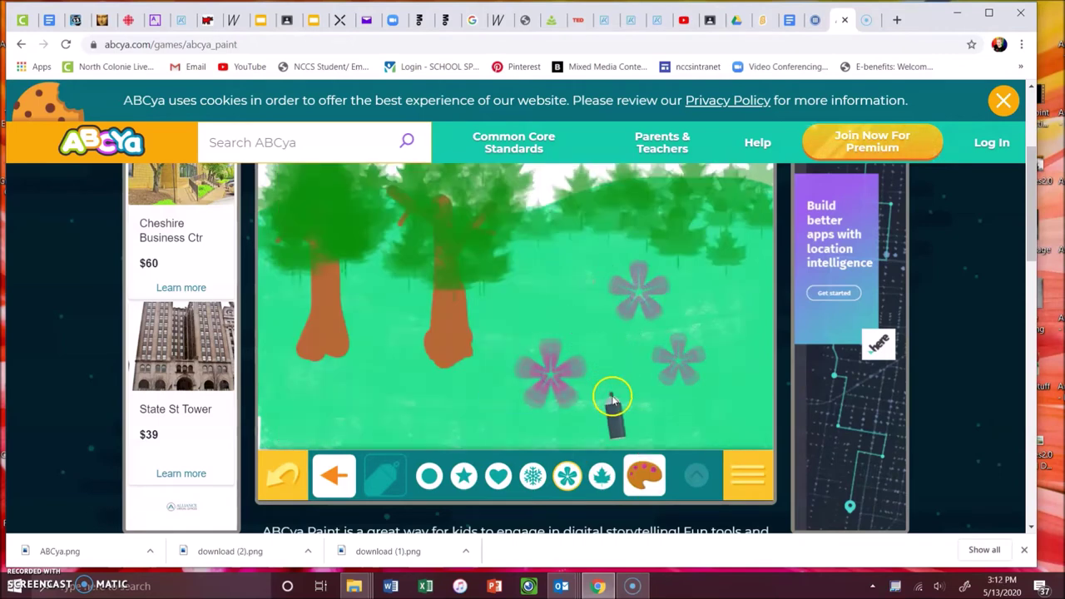
{"action": "left_click", "coordinate": [479, 408]}
{"action": "left_click", "coordinate": [386, 396]}
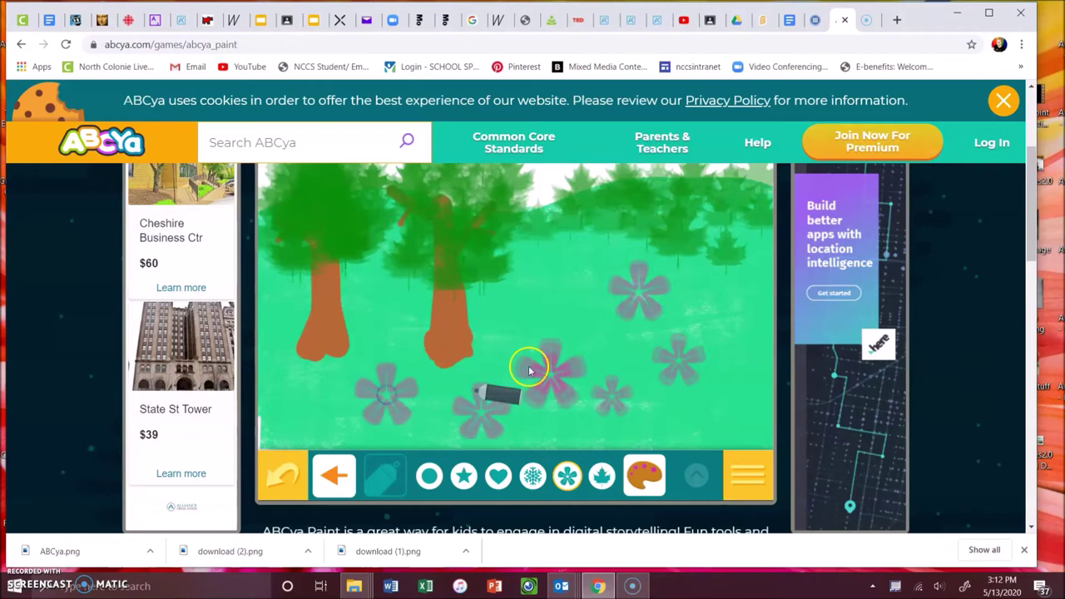
{"action": "left_click", "coordinate": [564, 298]}
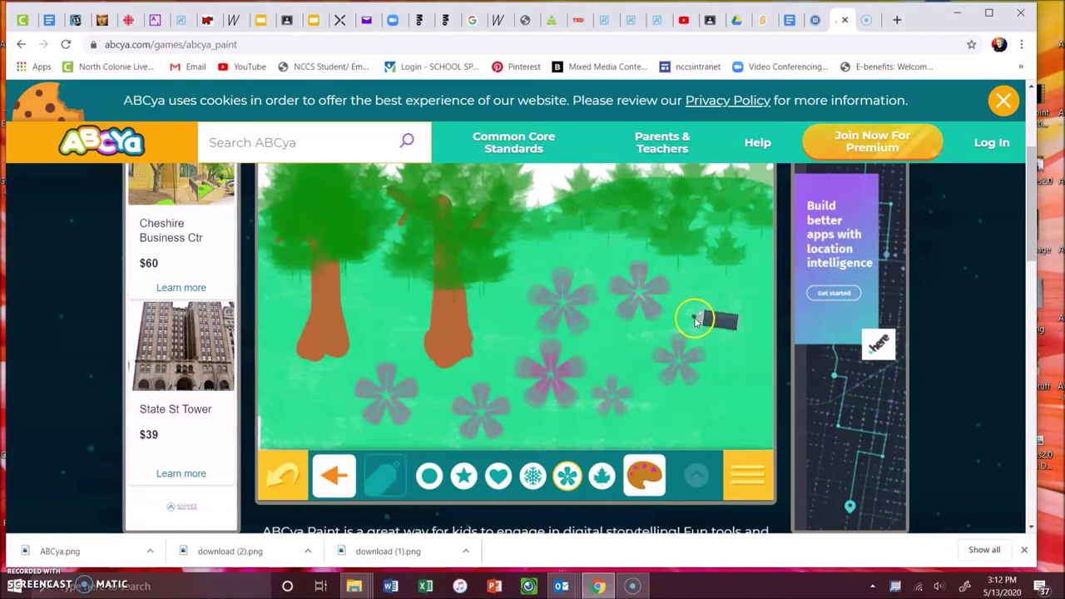
{"action": "left_click", "coordinate": [712, 323]}
{"action": "left_click", "coordinate": [739, 389]}
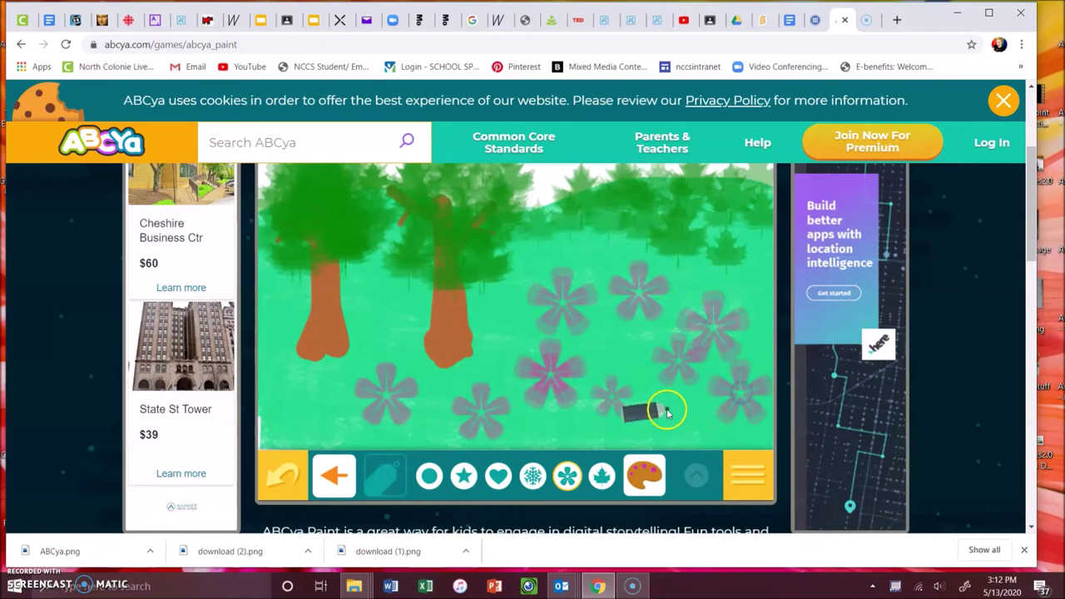
Step: Switch to blue and stamp eleven more flowers scattered across the grass
{"action": "left_click", "coordinate": [644, 475]}
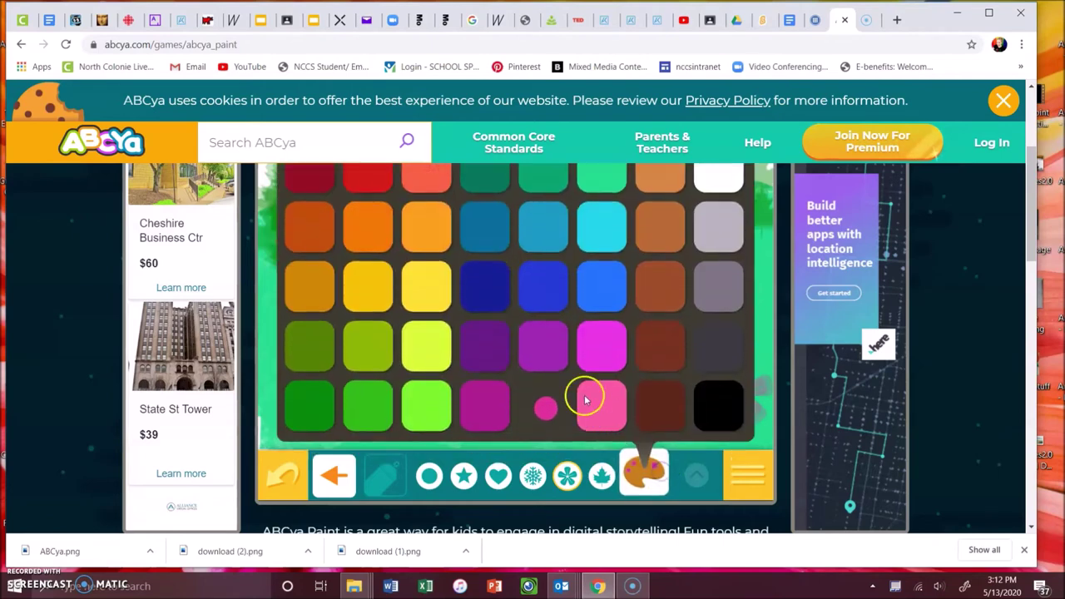
{"action": "left_click", "coordinate": [600, 299]}
{"action": "left_click", "coordinate": [391, 400]}
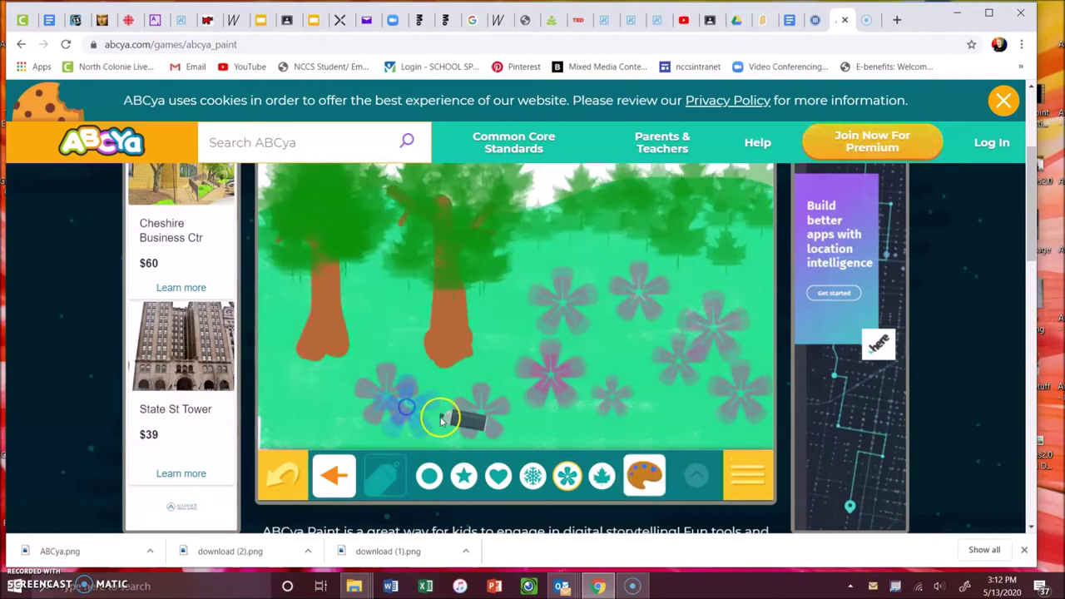
{"action": "left_click", "coordinate": [459, 381]}
{"action": "left_click", "coordinate": [523, 363]}
{"action": "left_click", "coordinate": [540, 429]}
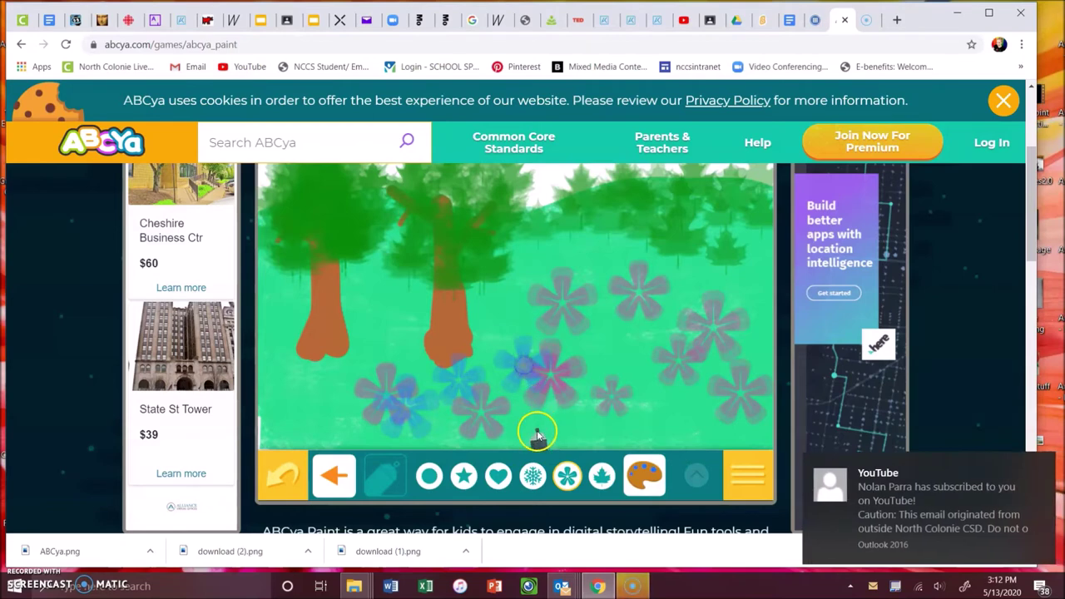
{"action": "left_click", "coordinate": [596, 379]}
{"action": "left_click", "coordinate": [613, 333]}
{"action": "left_click", "coordinate": [663, 390]}
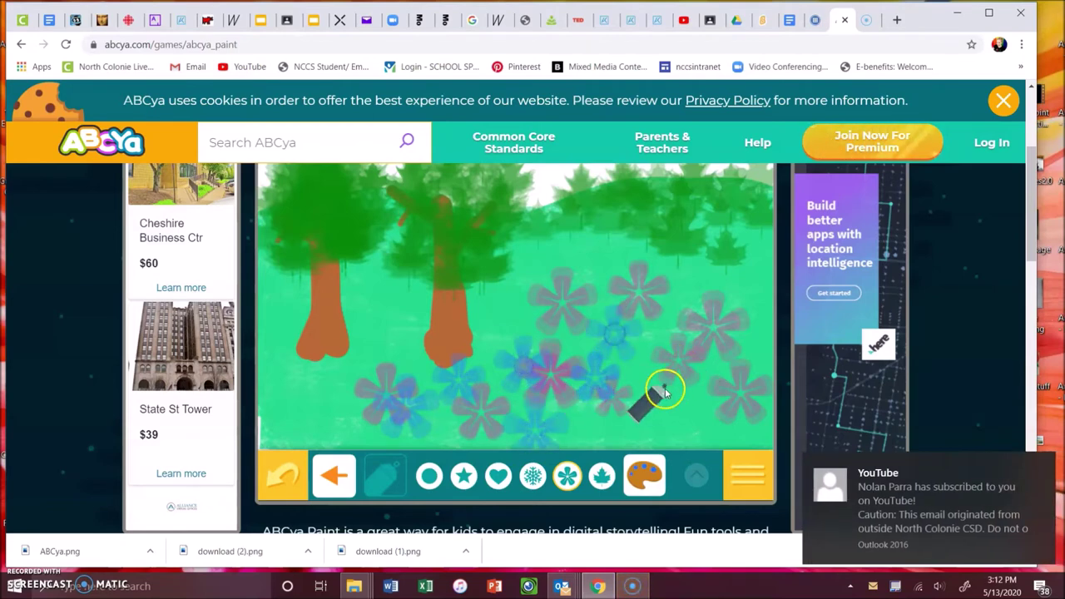
{"action": "left_click", "coordinate": [709, 413]}
{"action": "left_click", "coordinate": [746, 355]}
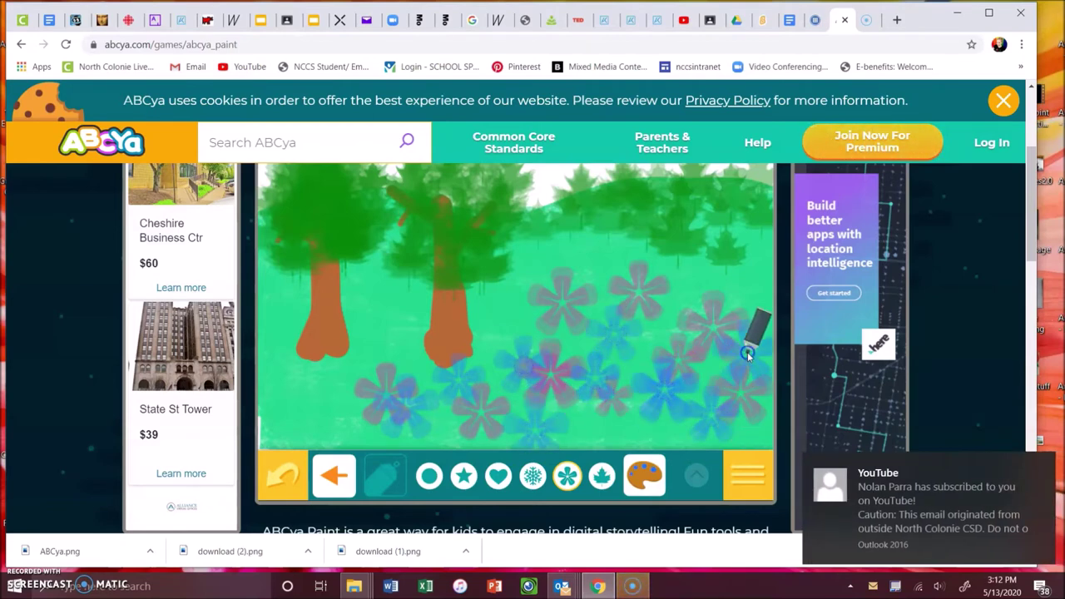
{"action": "left_click", "coordinate": [420, 427]}
{"action": "left_click", "coordinate": [293, 409]}
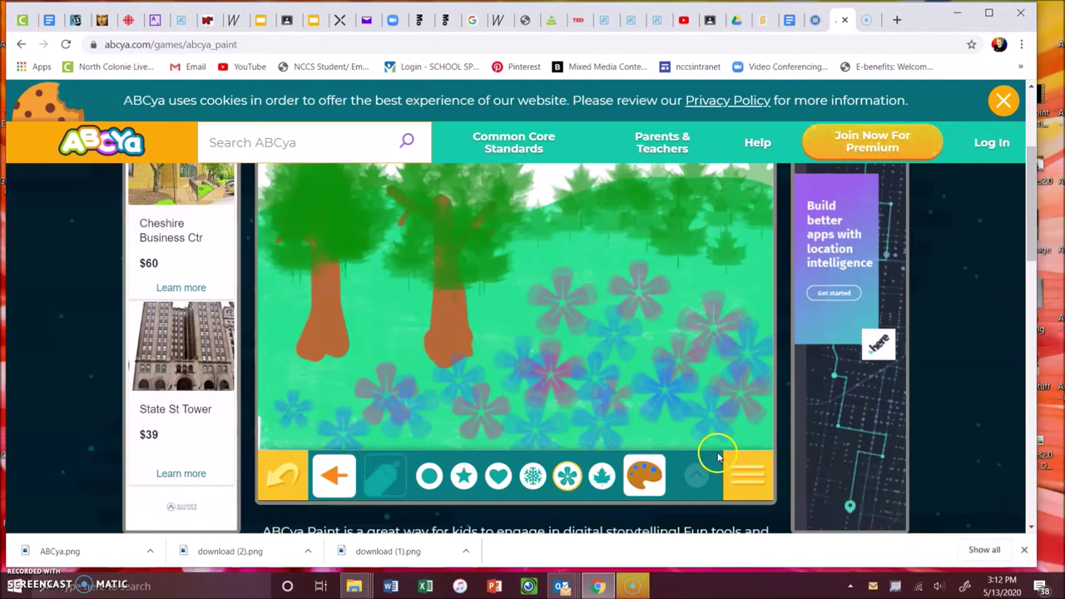
Step: Pick yellow-green and stamp ten flowers across the lower and middle meadow
{"action": "left_click", "coordinate": [645, 475]}
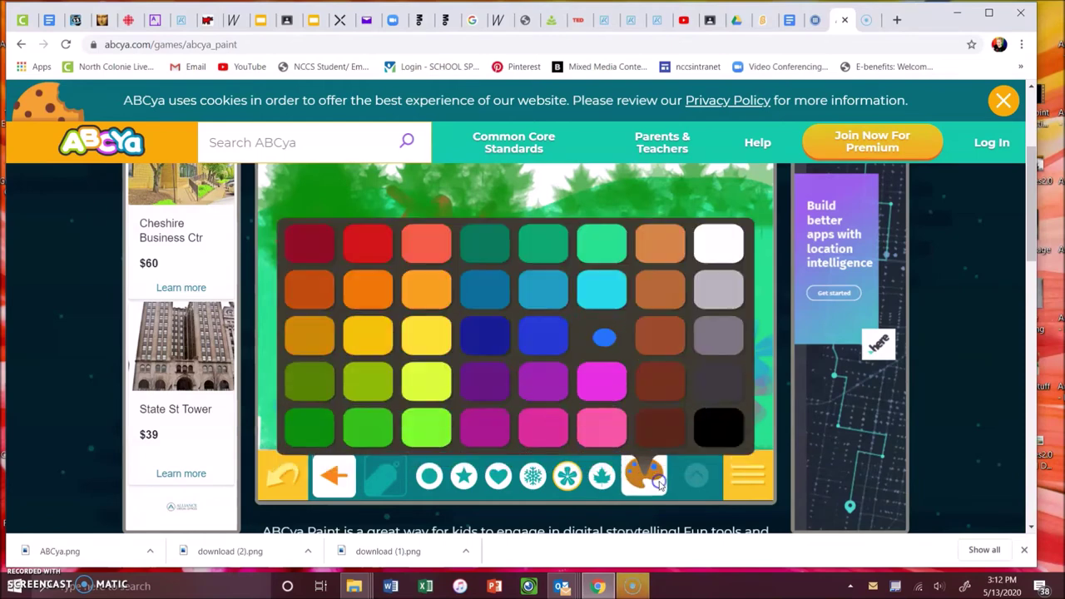
{"action": "left_click", "coordinate": [427, 349]}
{"action": "left_click", "coordinate": [353, 389]}
{"action": "left_click", "coordinate": [310, 419]}
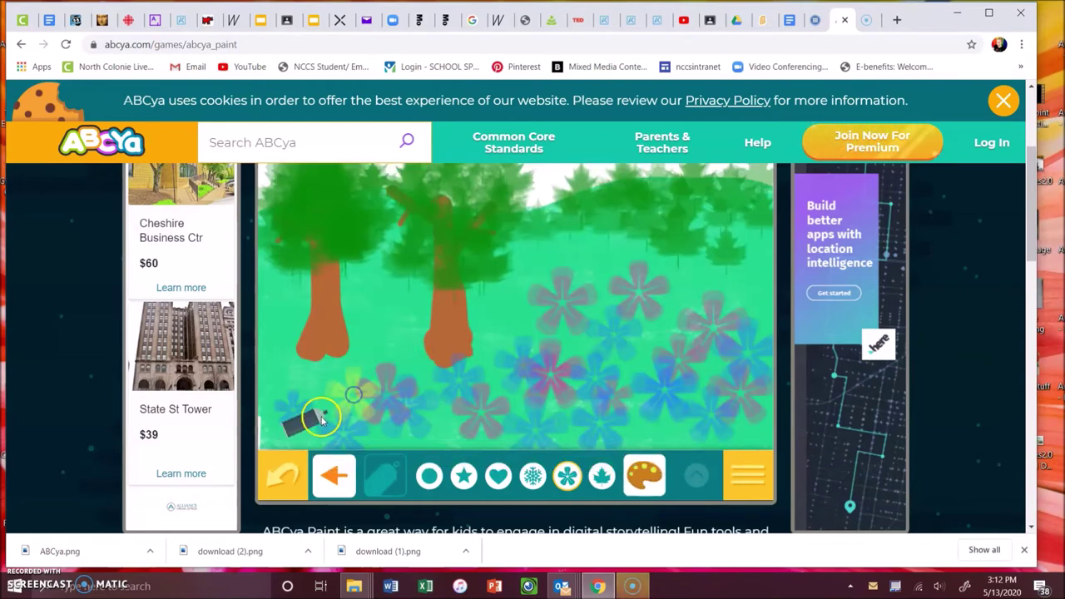
{"action": "left_click", "coordinate": [405, 422]}
{"action": "left_click", "coordinate": [459, 424]}
{"action": "left_click", "coordinate": [516, 402]}
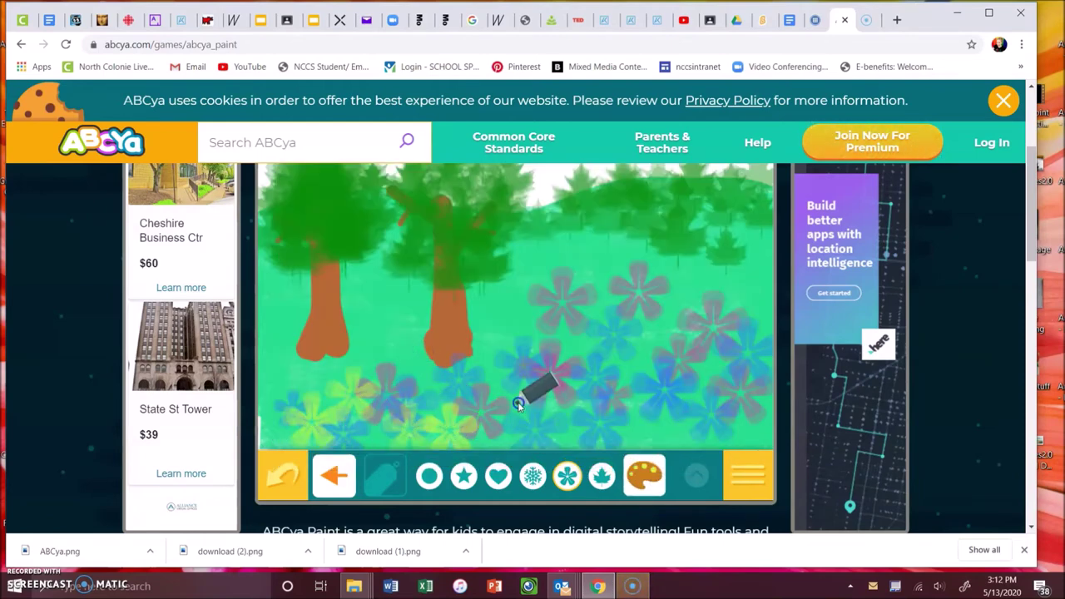
{"action": "left_click", "coordinate": [652, 425]}
{"action": "left_click", "coordinate": [706, 420]}
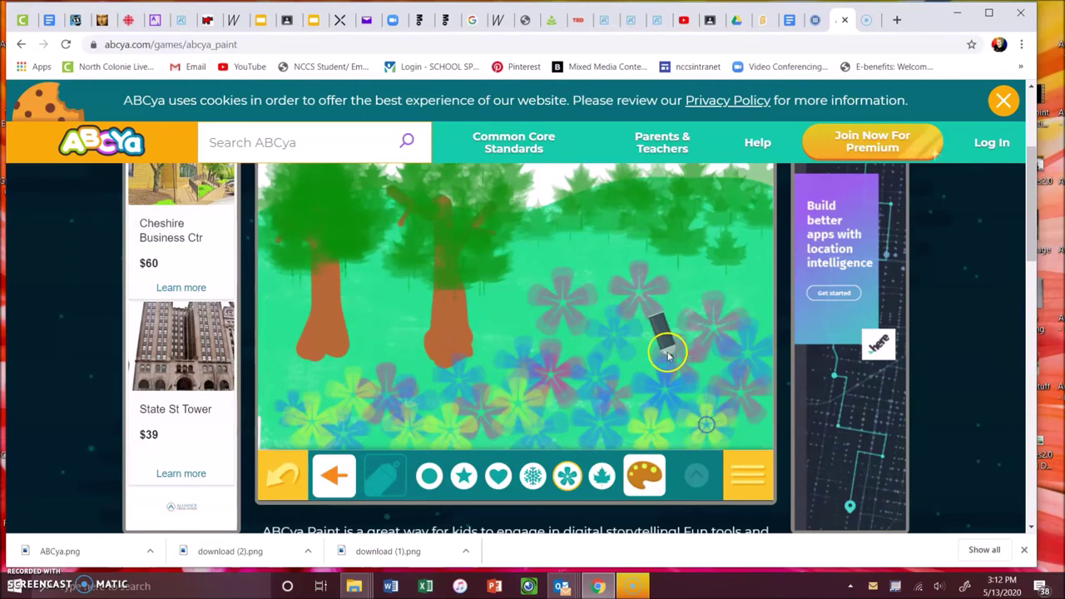
{"action": "left_click", "coordinate": [660, 345]}
{"action": "left_click", "coordinate": [569, 338]}
{"action": "left_click", "coordinate": [503, 321]}
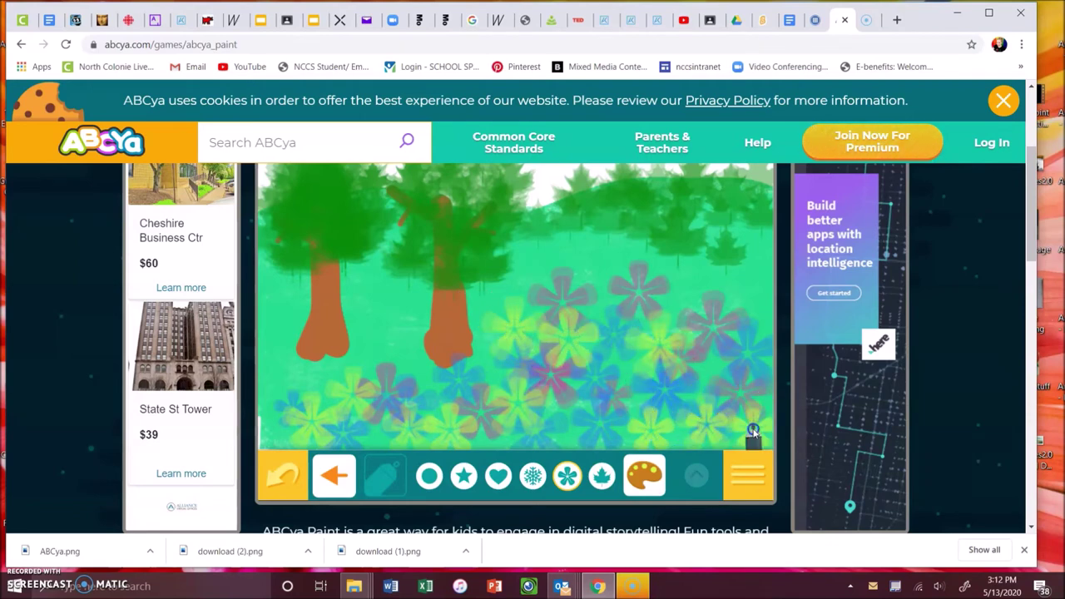
Step: Undo the last five yellow-green flower stamps, then redo one of them
{"action": "left_click", "coordinate": [282, 474]}
{"action": "left_click", "coordinate": [283, 474]}
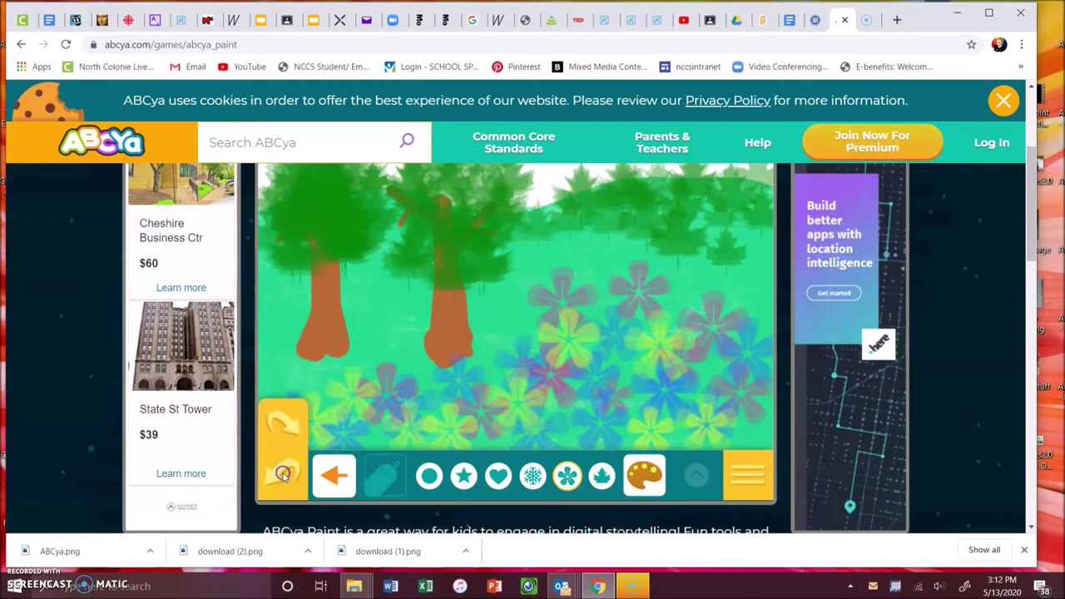
{"action": "left_click", "coordinate": [283, 474]}
{"action": "left_click", "coordinate": [283, 474]}
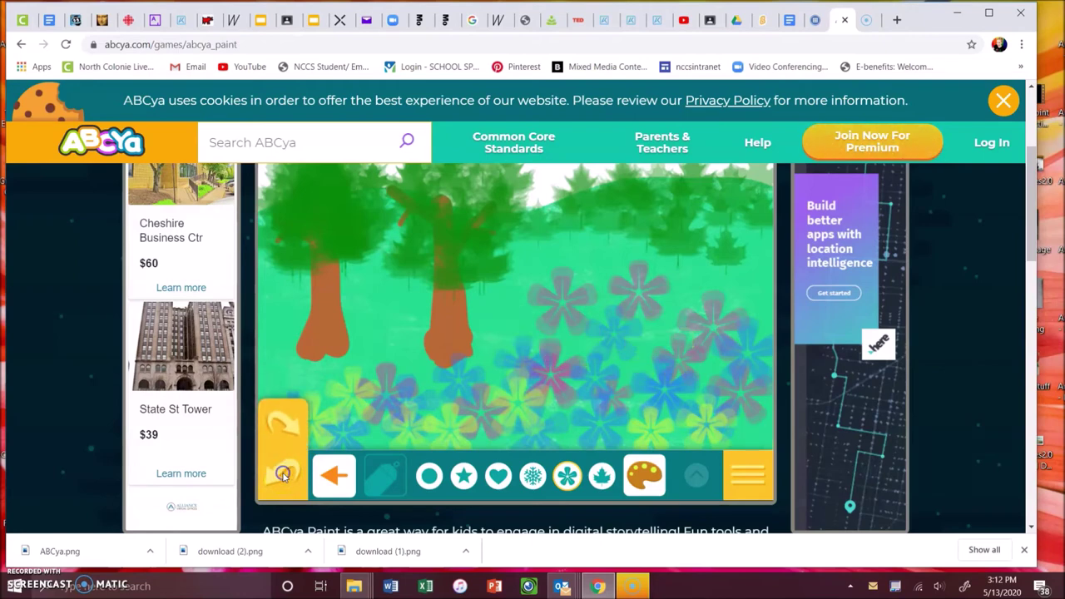
{"action": "left_click", "coordinate": [283, 474]}
{"action": "left_click", "coordinate": [283, 474]}
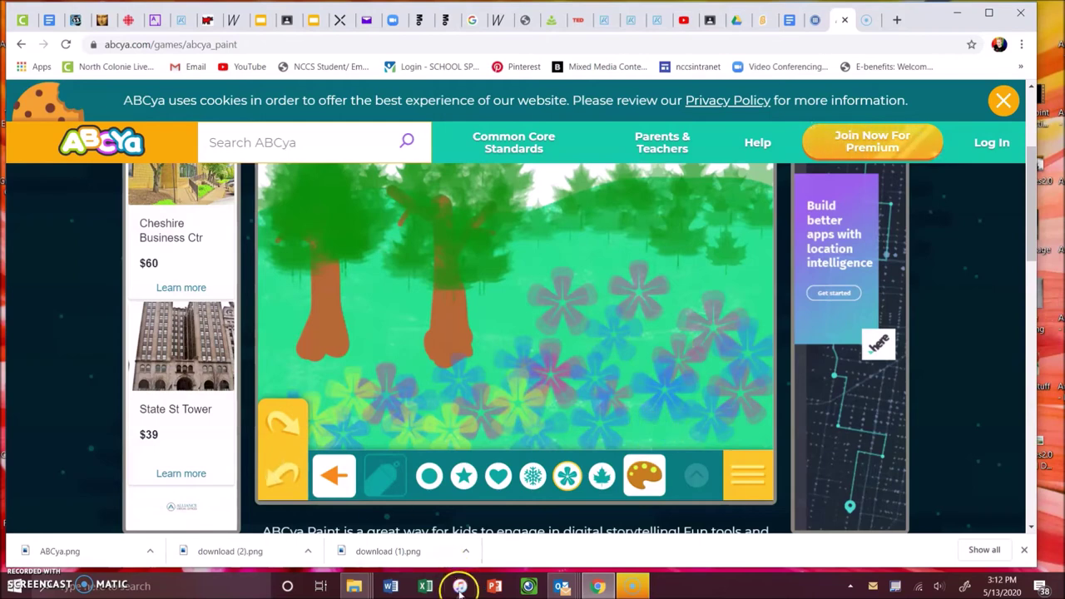
{"action": "left_click", "coordinate": [278, 421]}
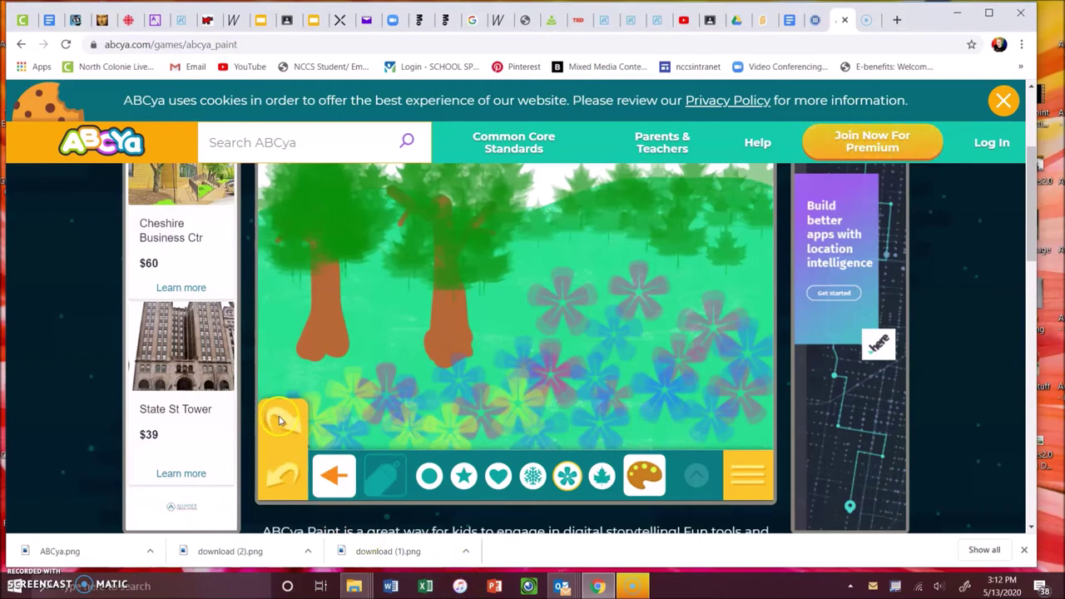
{"action": "left_click", "coordinate": [644, 476]}
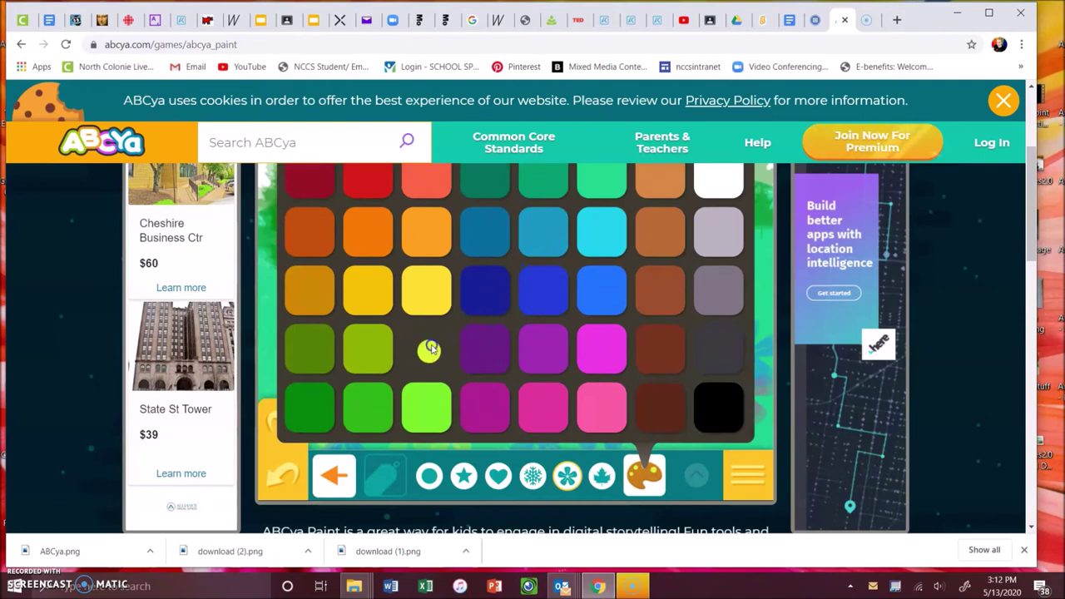
Step: Pick a yellow shade and stamp four yellow flowers across the middle meadow
{"action": "left_click", "coordinate": [429, 349]}
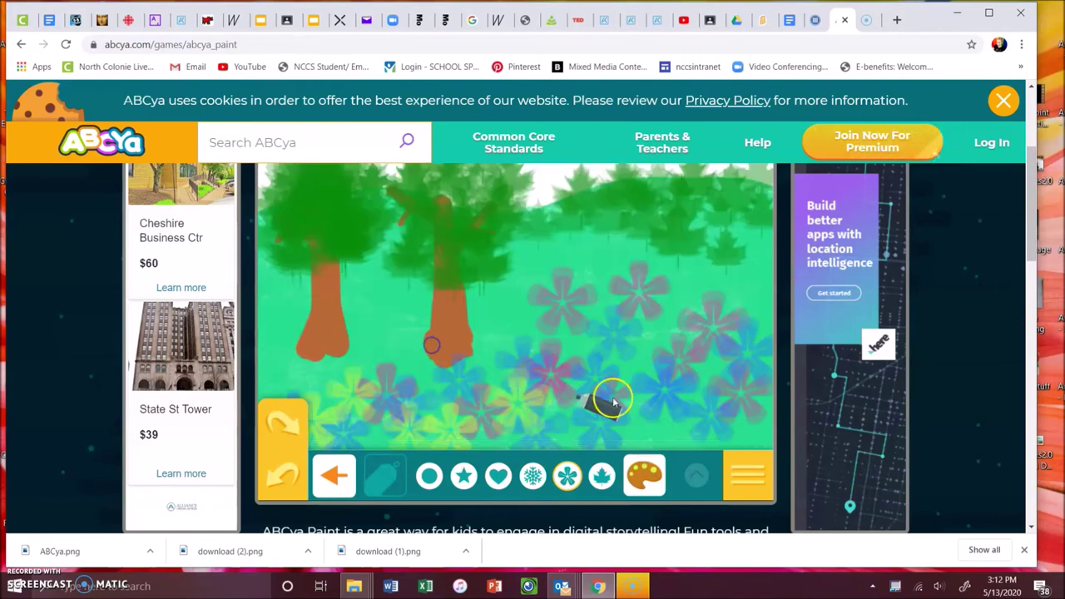
{"action": "left_click", "coordinate": [654, 369]}
{"action": "left_click", "coordinate": [527, 336]}
{"action": "left_click", "coordinate": [566, 341]}
{"action": "left_click", "coordinate": [666, 323]}
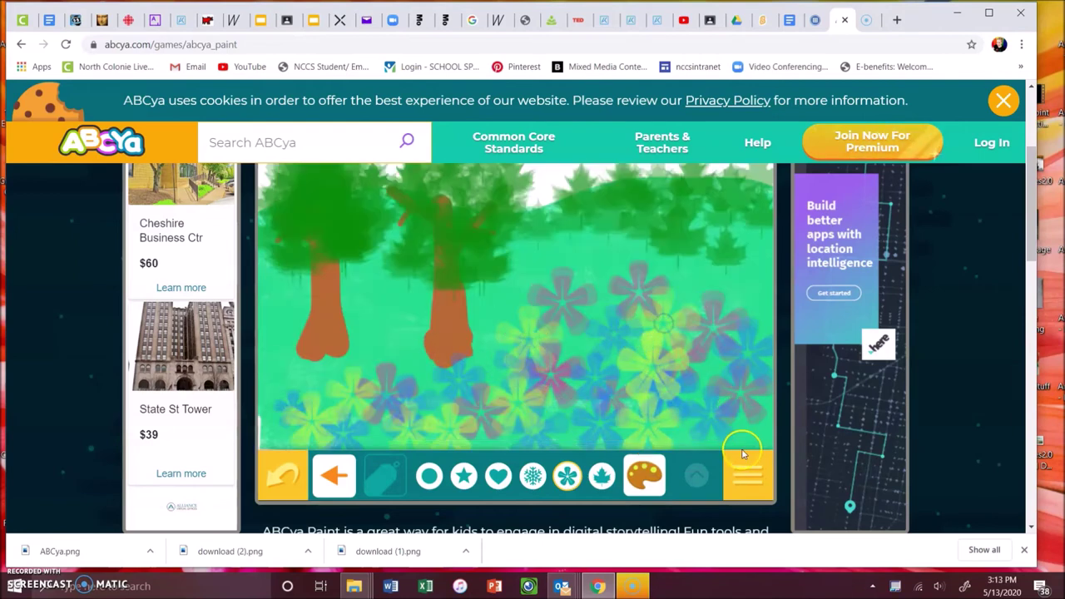
Step: Keep the flower stamp tool selected in the toolbar
{"action": "scroll", "coordinate": [524, 441], "scroll_direction": "up", "scroll_amount": 2}
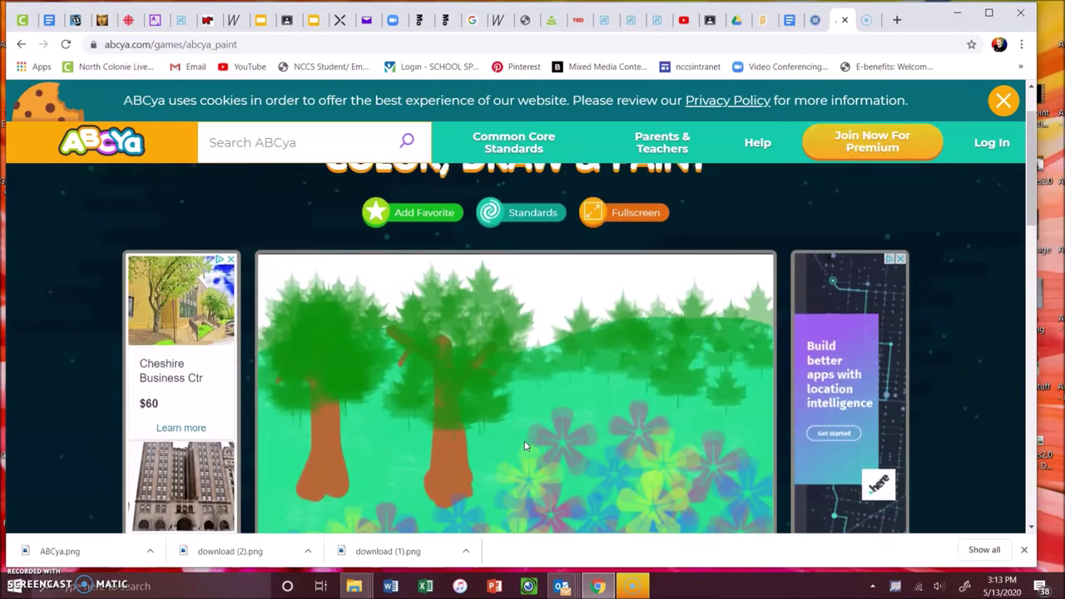
{"action": "scroll", "coordinate": [524, 447], "scroll_direction": "down", "scroll_amount": 2}
{"action": "left_click", "coordinate": [564, 508]}
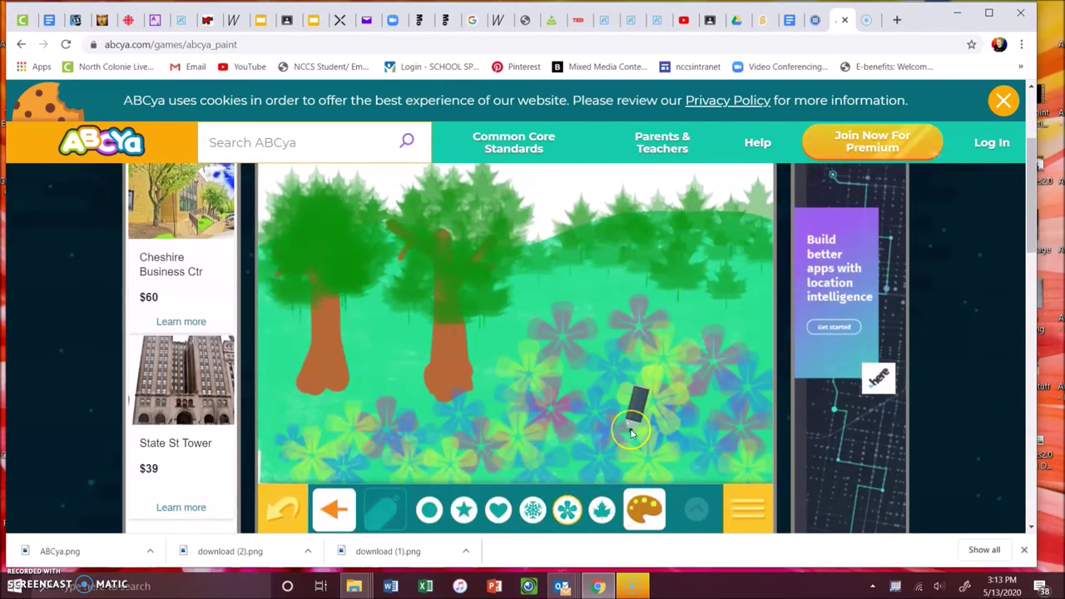
{"action": "scroll", "coordinate": [637, 426], "scroll_direction": "down", "scroll_amount": 2}
{"action": "scroll", "coordinate": [632, 433], "scroll_direction": "up", "scroll_amount": 1}
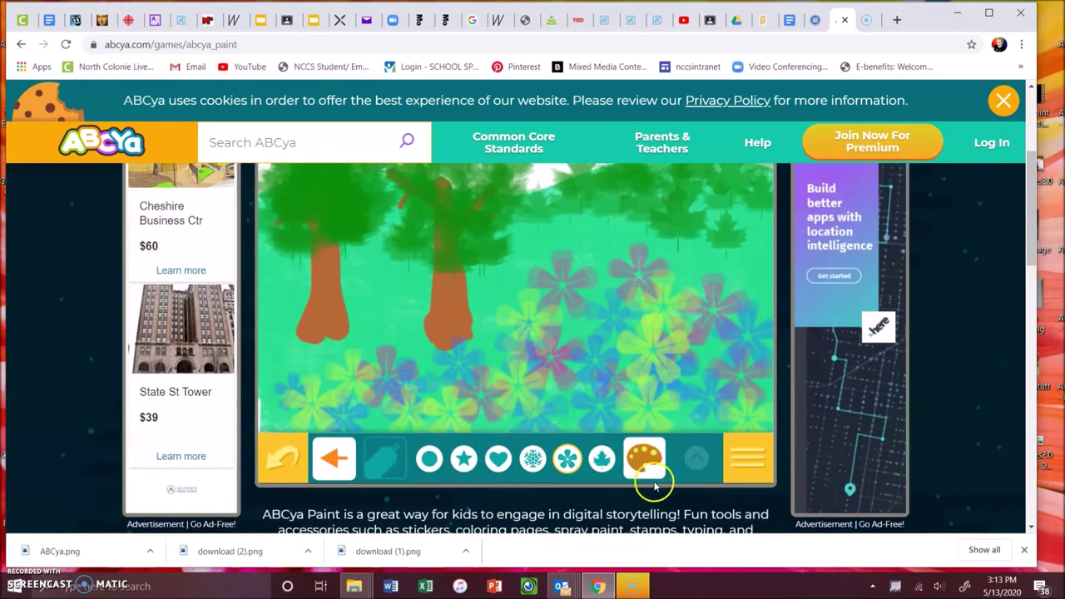
{"action": "scroll", "coordinate": [607, 325], "scroll_direction": "up", "scroll_amount": 3}
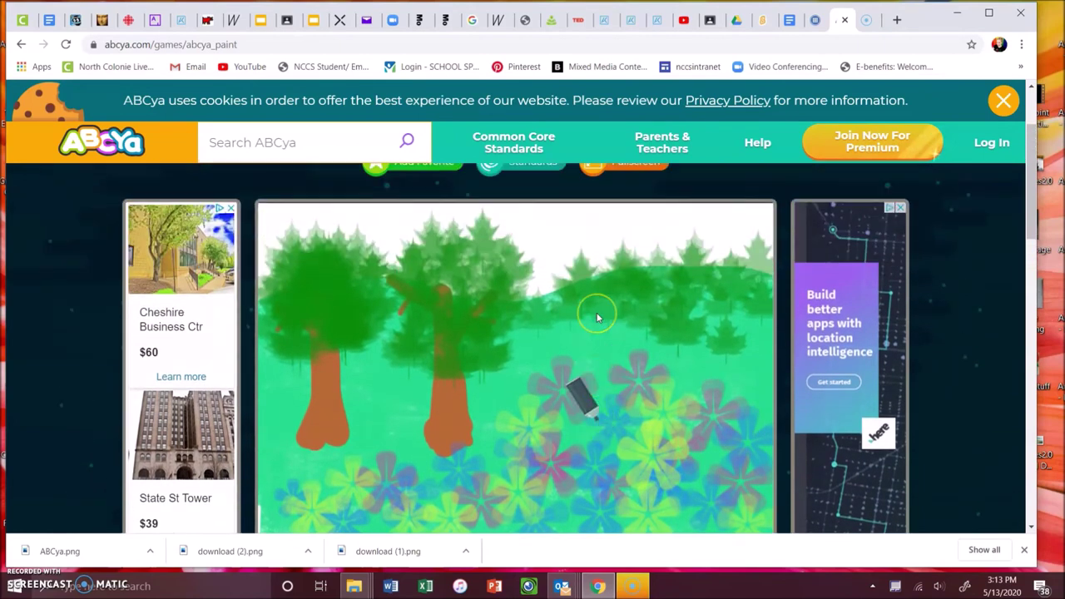
{"action": "scroll", "coordinate": [599, 314], "scroll_direction": "down", "scroll_amount": 2}
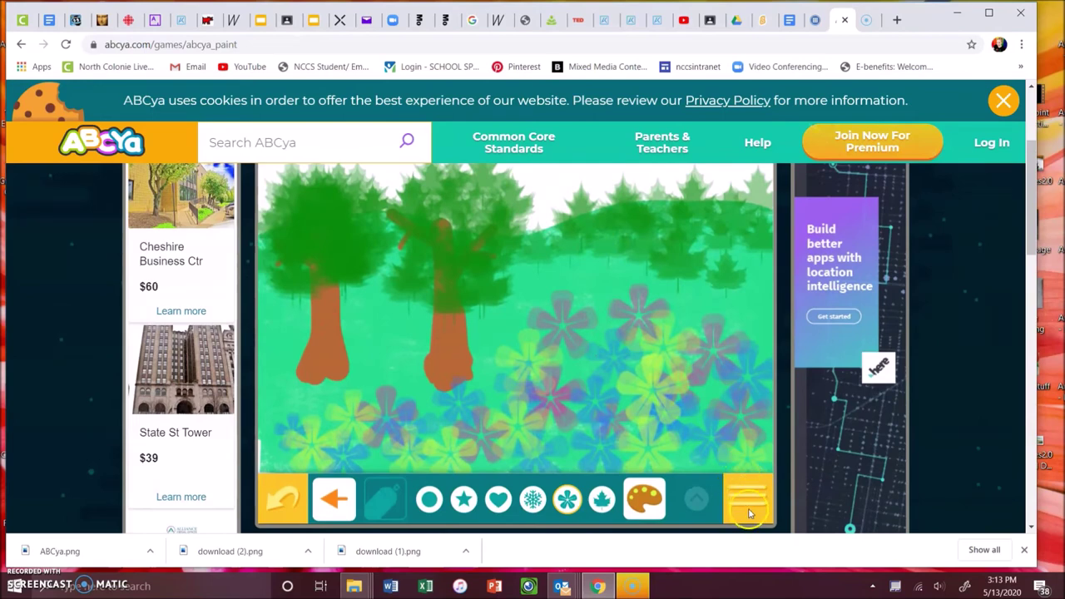
Step: Choose Save from the hamburger file menu to save the meadow painting as an image
{"action": "left_click", "coordinate": [749, 495]}
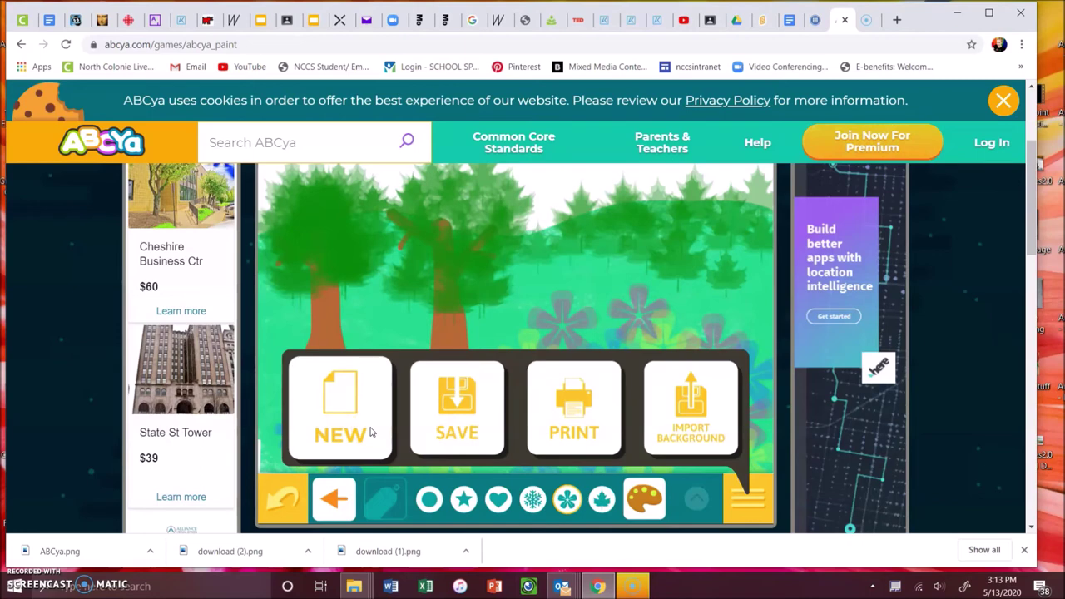
{"action": "left_click", "coordinate": [472, 435]}
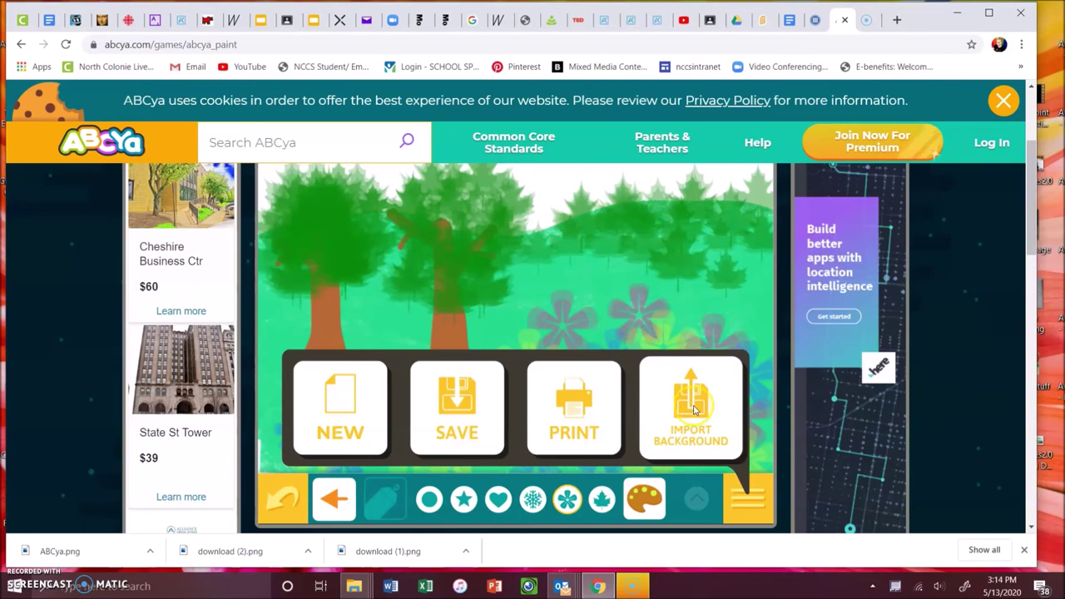
{"action": "left_click", "coordinate": [460, 434]}
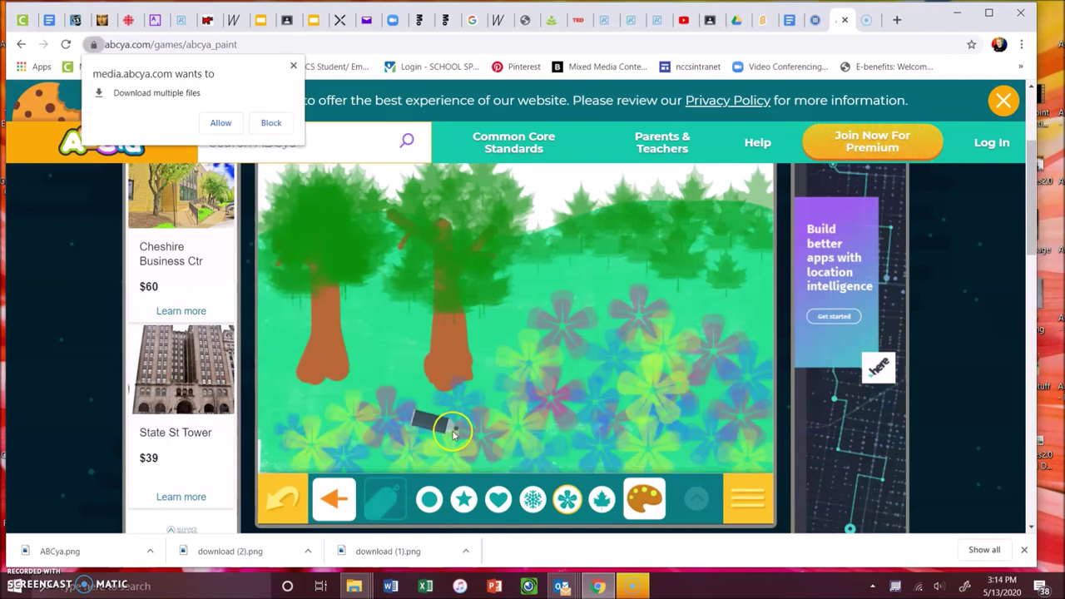
Step: Allow Chrome's multiple-download prompt so the painting downloads as ABCya (1).png
{"action": "left_click", "coordinate": [139, 522]}
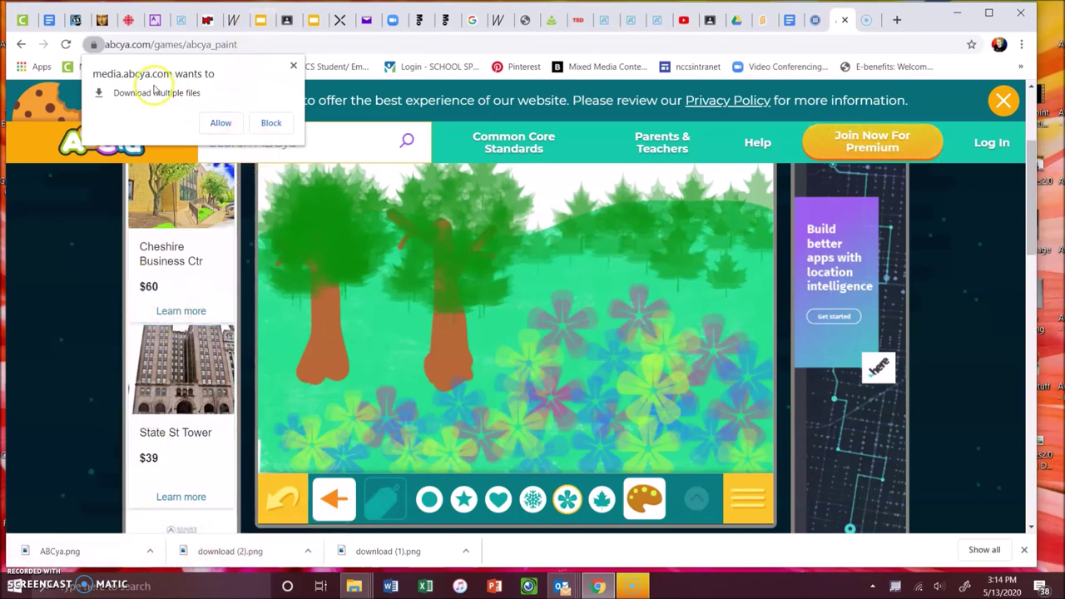
{"action": "left_click", "coordinate": [221, 123]}
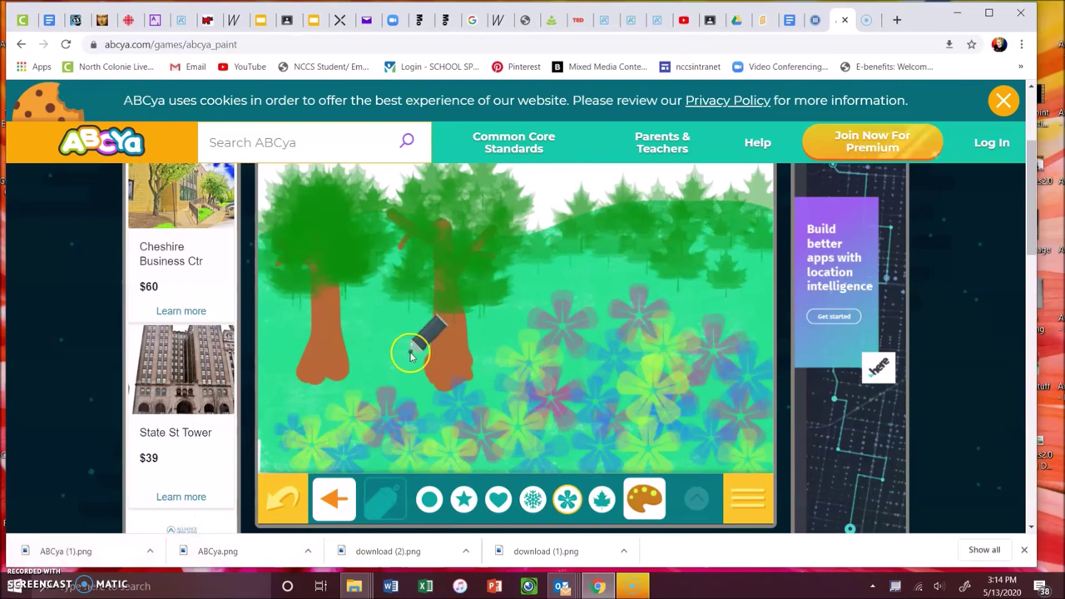
Step: Open the downloaded ABCya (1).png from Chrome's download bar
{"action": "scroll", "coordinate": [410, 358], "scroll_direction": "up", "scroll_amount": 2}
{"action": "scroll", "coordinate": [410, 358], "scroll_direction": "down", "scroll_amount": 2}
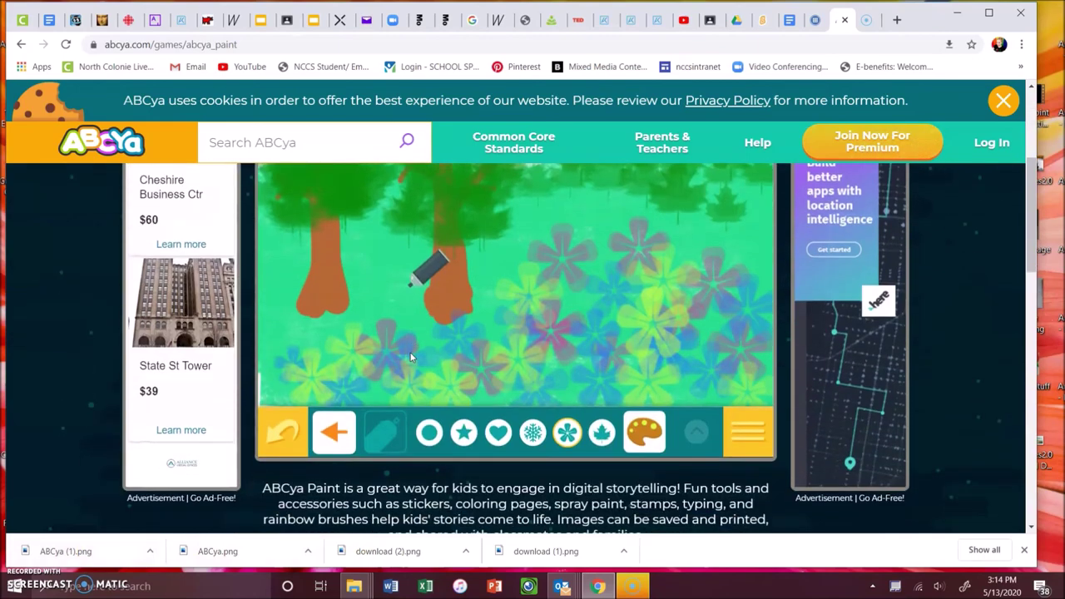
{"action": "left_click", "coordinate": [151, 552]}
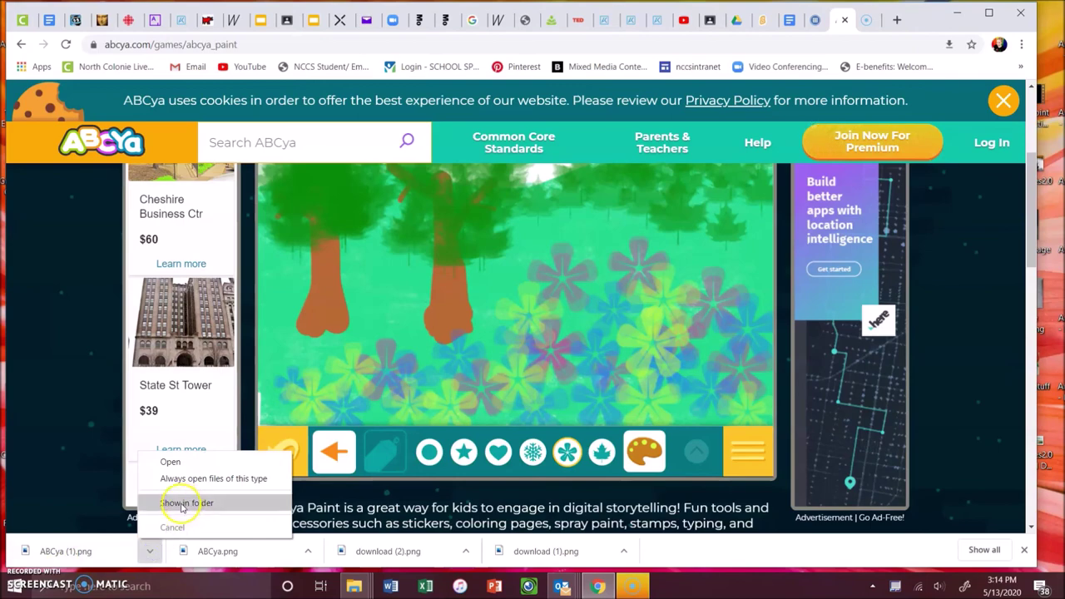
{"action": "left_click", "coordinate": [100, 543]}
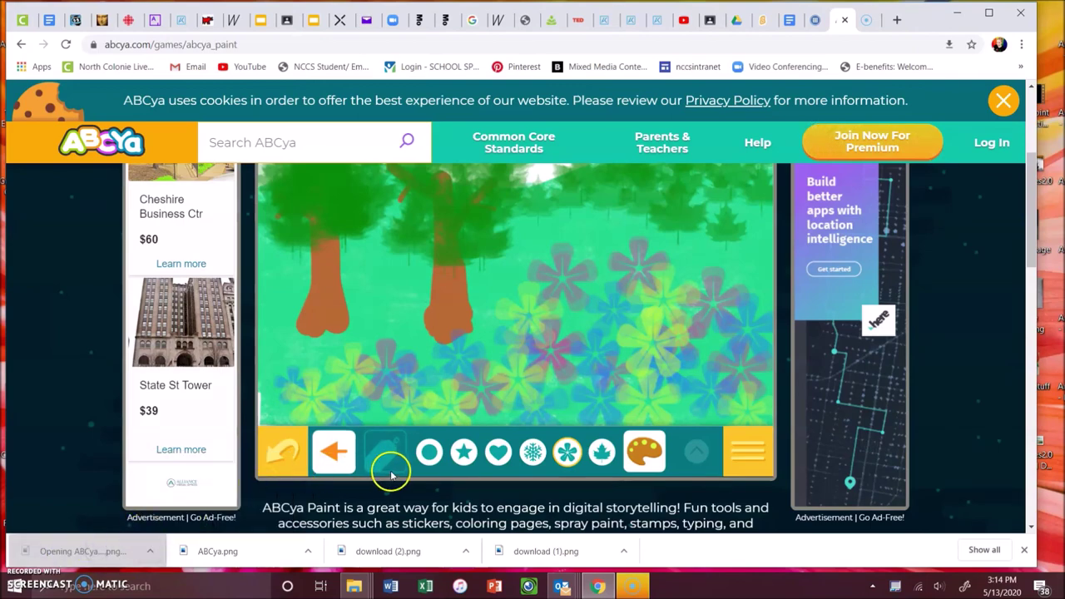